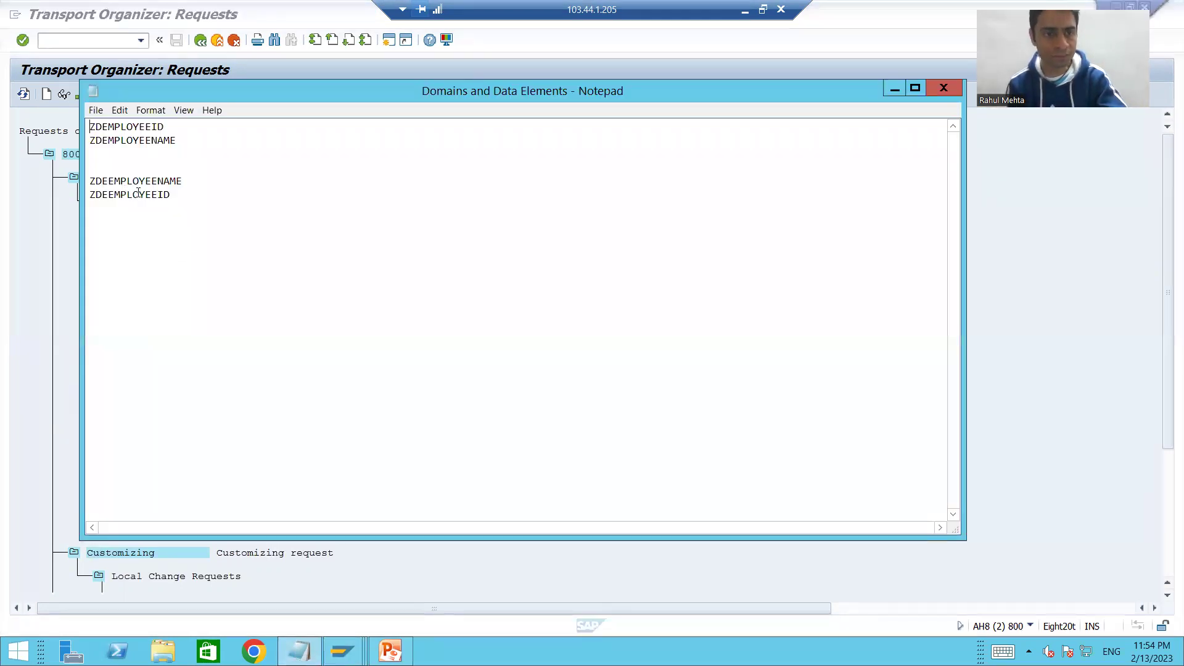
Step: Copy the domain name ZDEMPLOYEEID from the Notepad list and start transaction SE11 in the SAP ABAP Dictionary session
drag(164, 127, 80, 126)
key(ctrl+c)
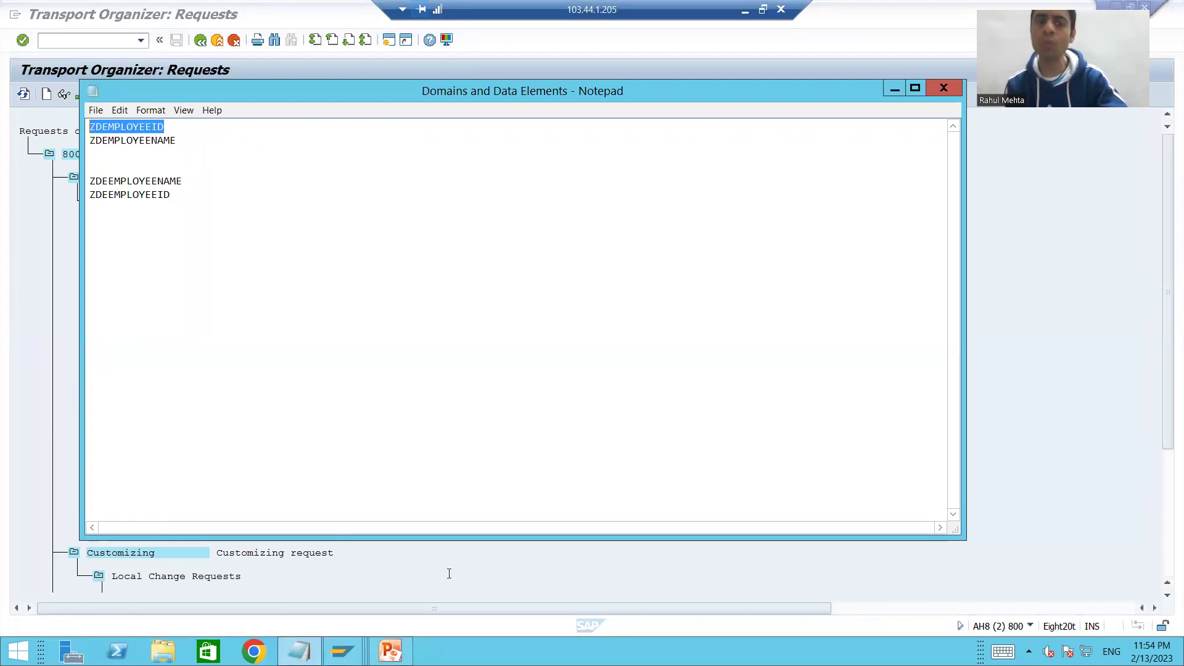
click(358, 593)
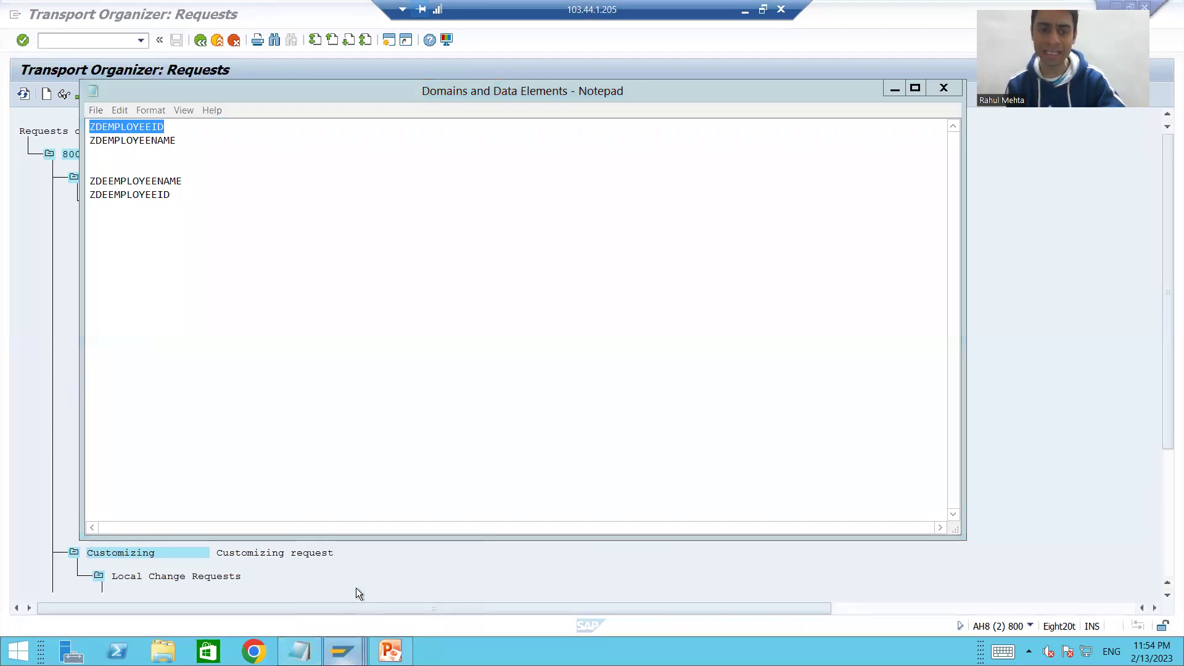
mouse_move(342, 652)
click(345, 558)
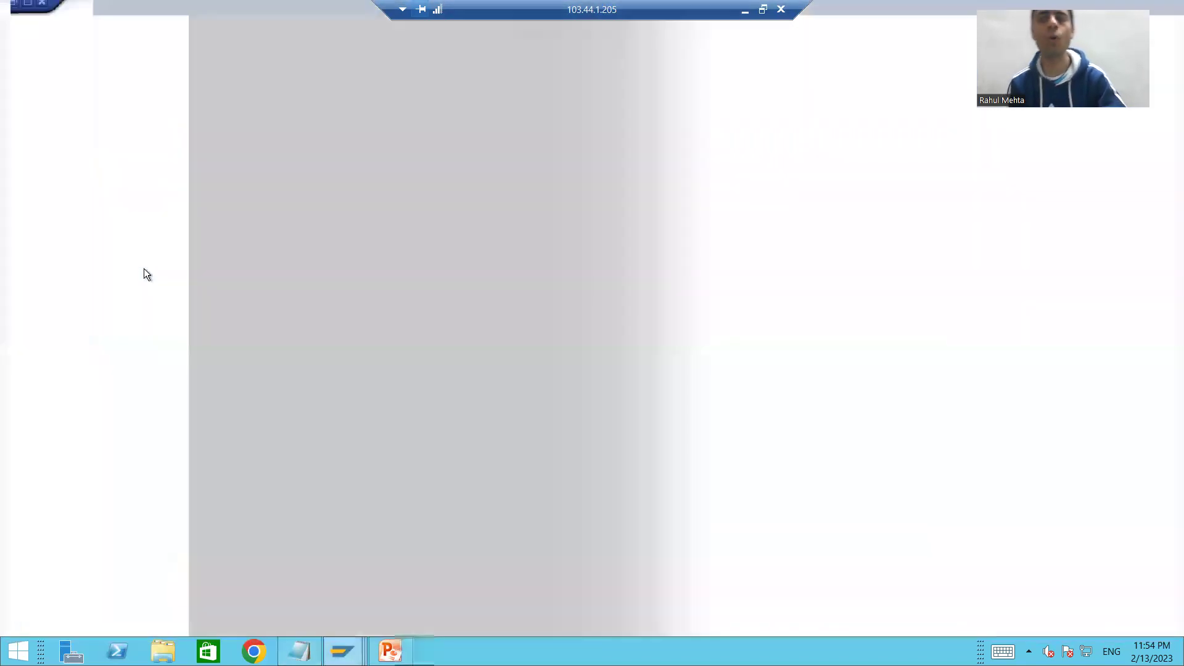
click(45, 39)
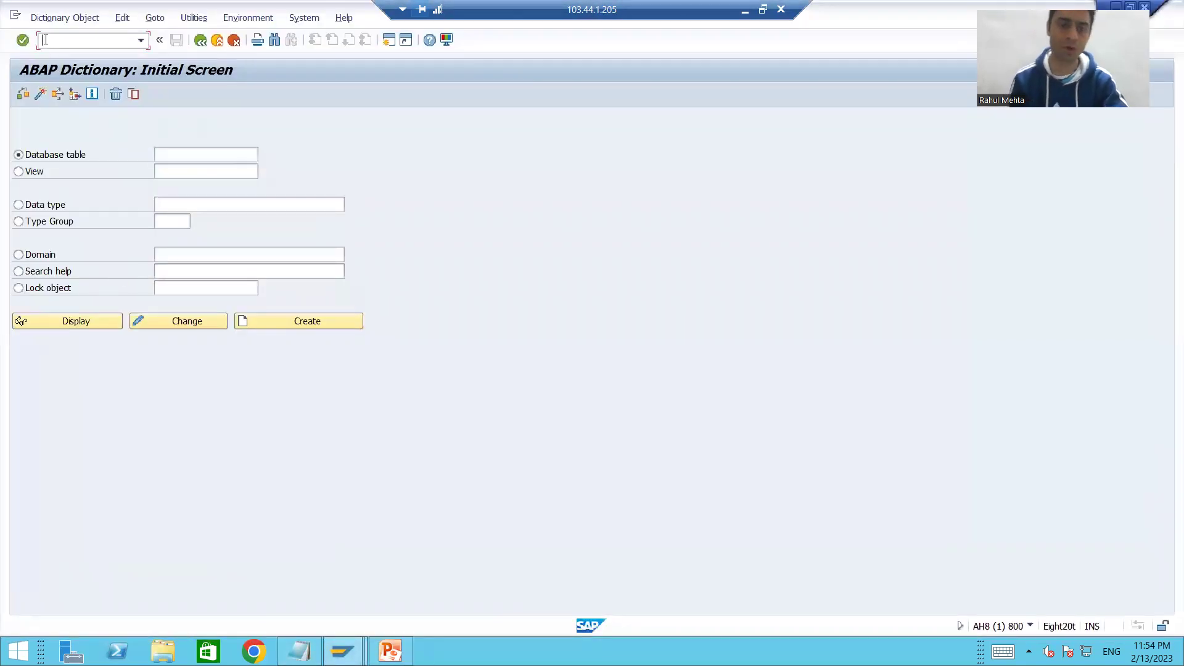
text(se11)
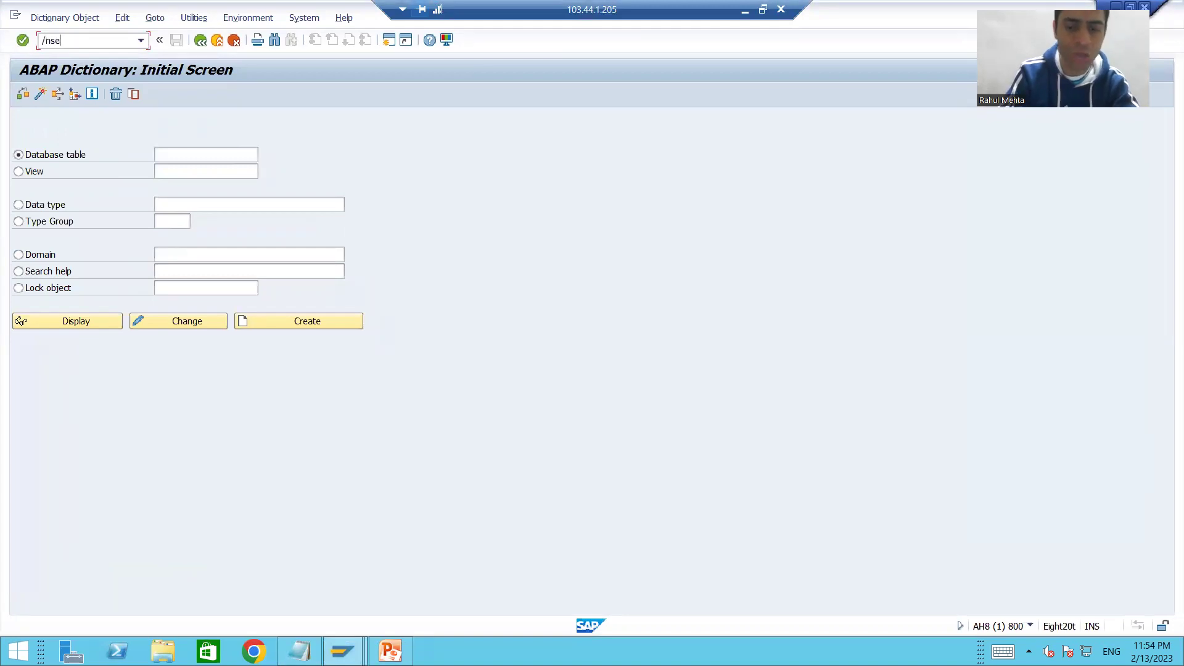
key(Return)
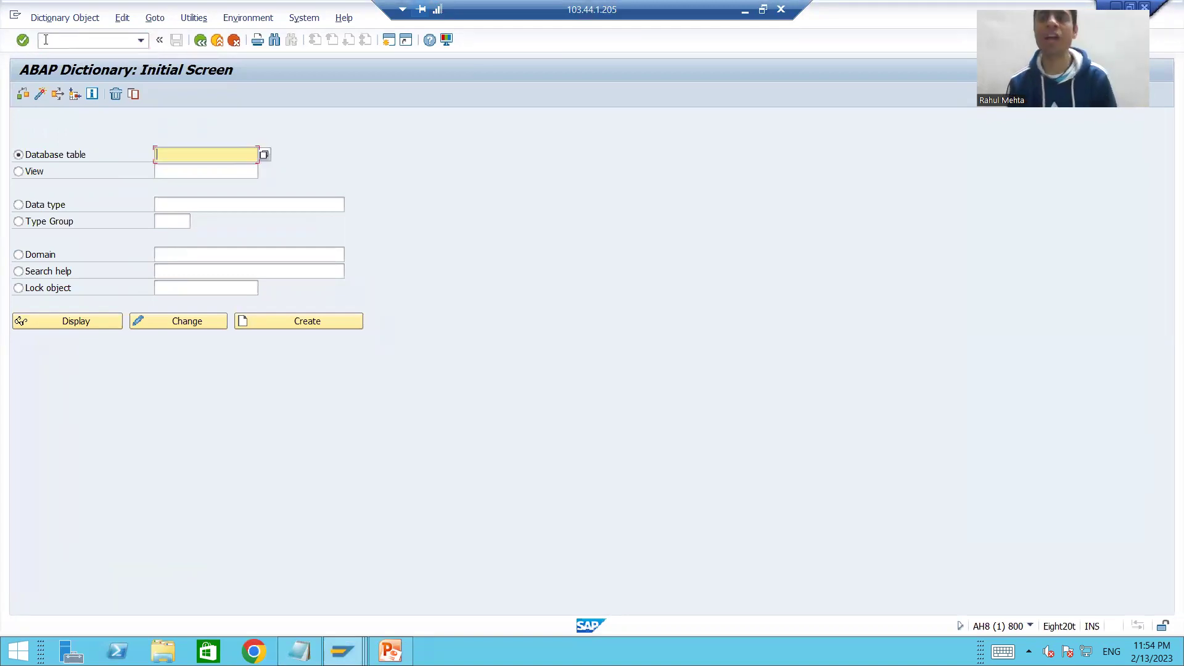
Step: Display domain ZDEMPLOYEEID with its package properties and switch it to change mode
click(35, 258)
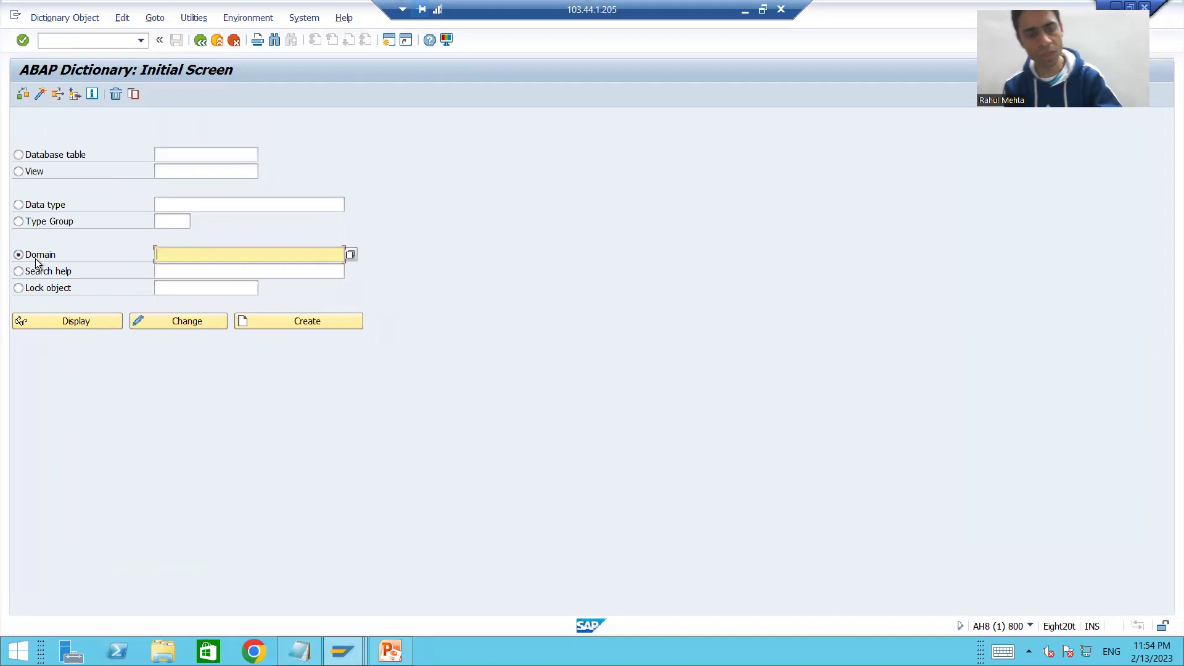
key(ctrl+v)
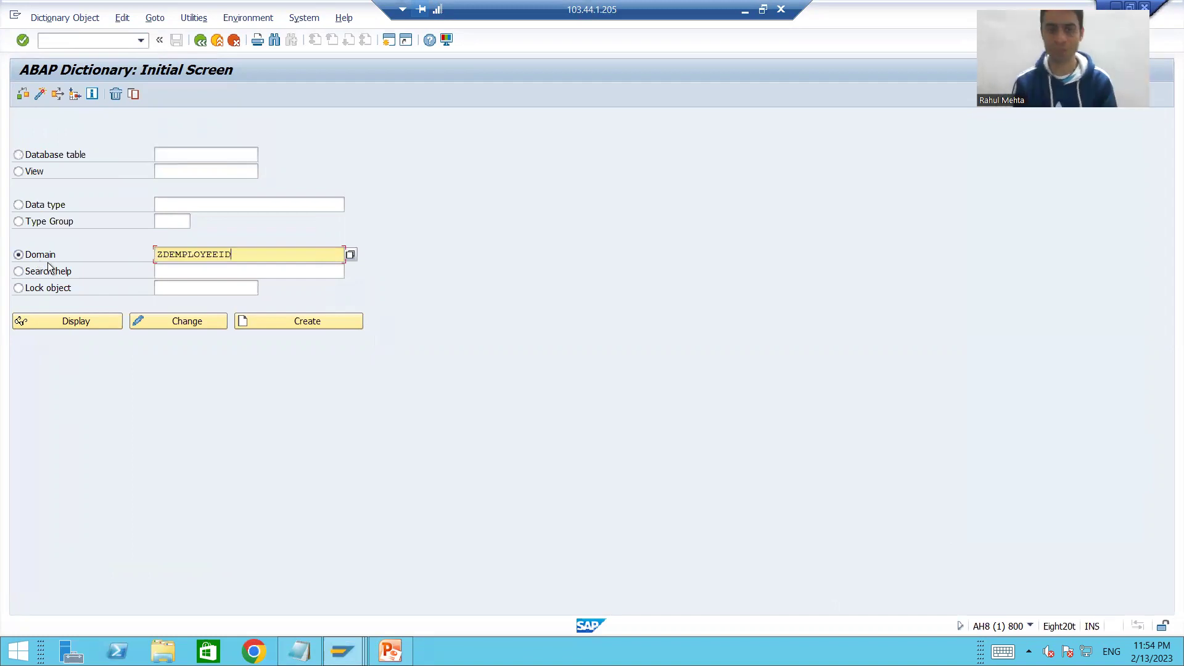
click(98, 324)
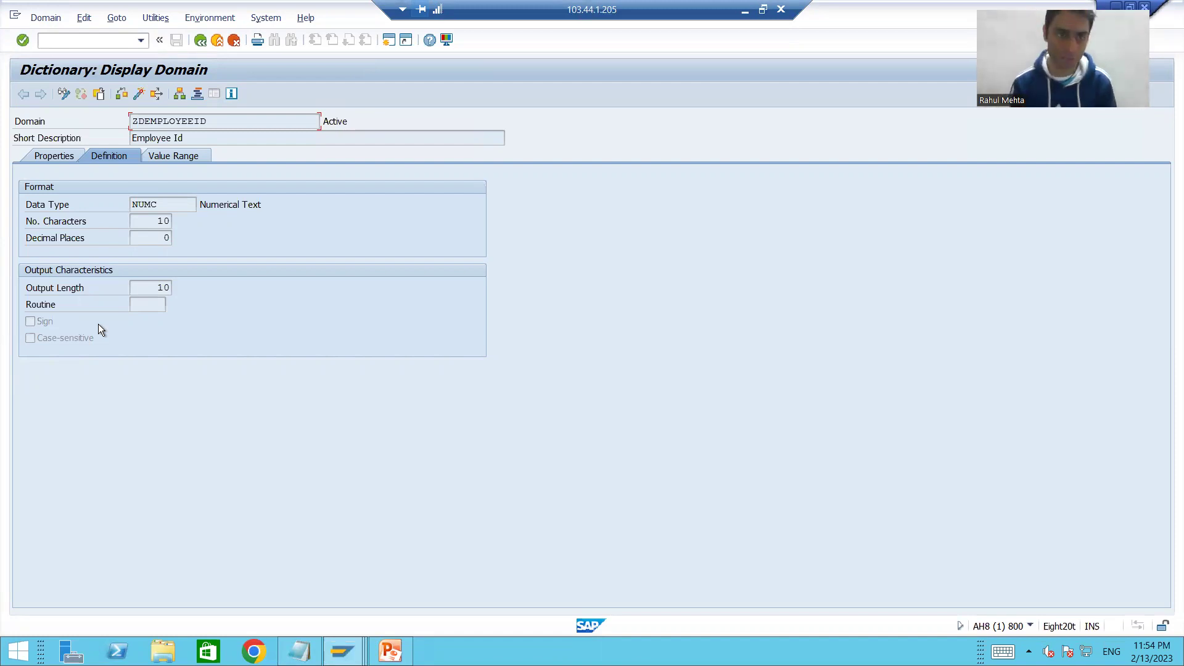
click(50, 156)
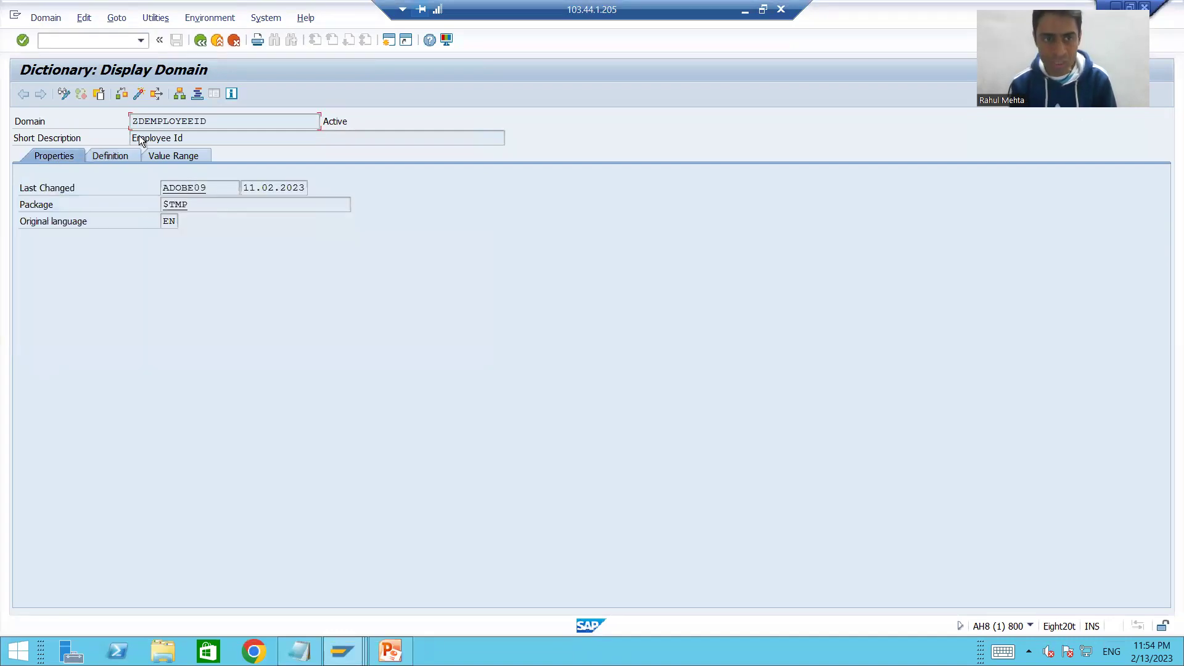
drag(191, 204, 146, 201)
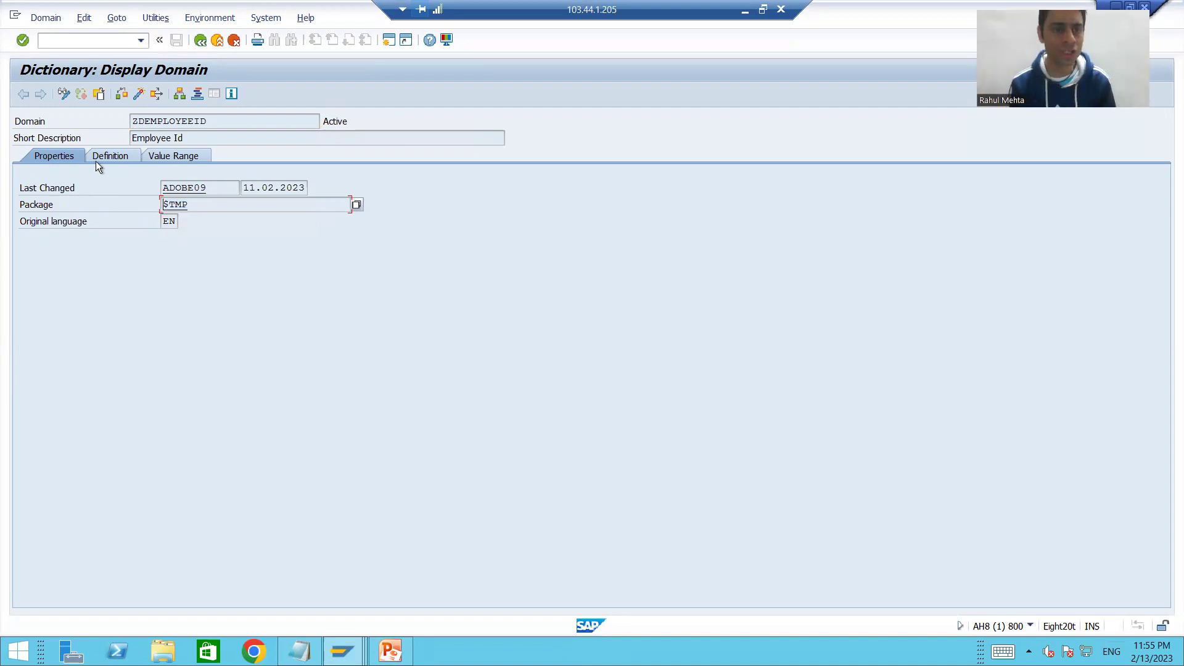
click(63, 95)
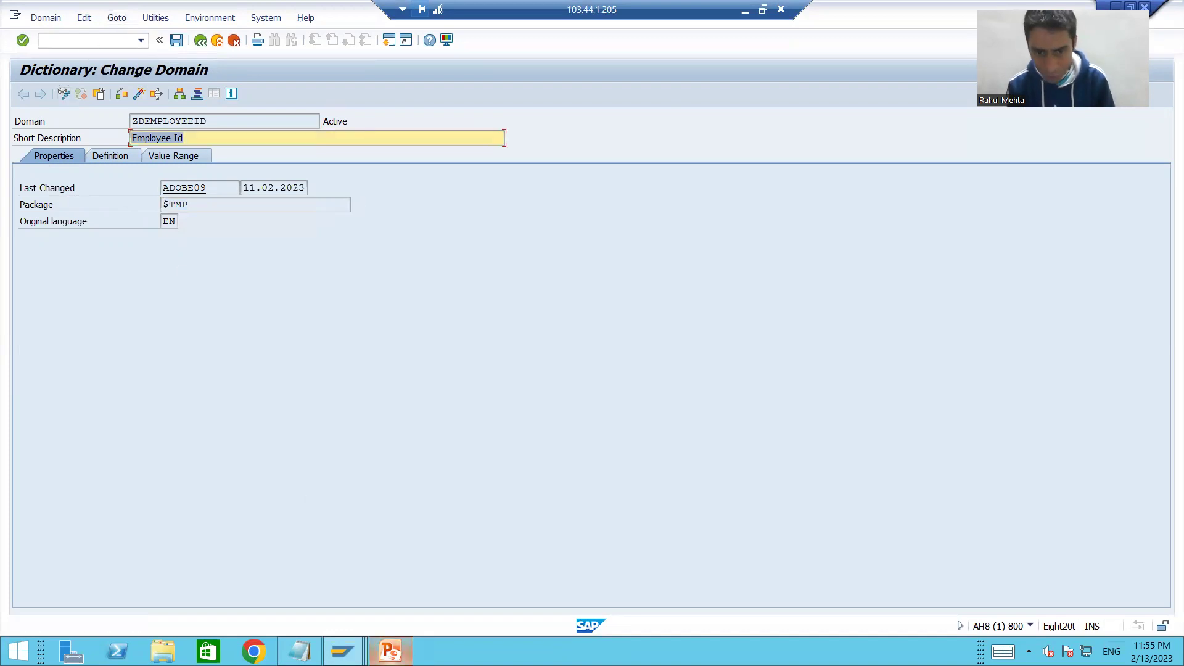
Step: Switch to PowerPoint, read the steps for moving a local object into a customized package, and return to SAP
click(391, 652)
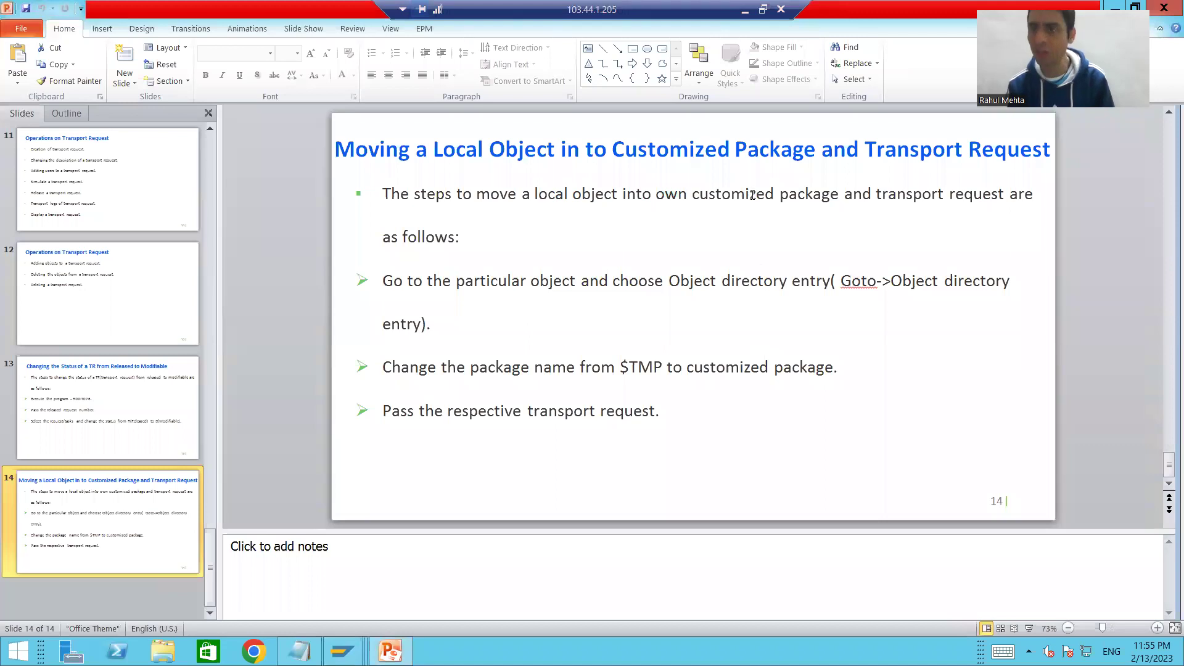
click(563, 282)
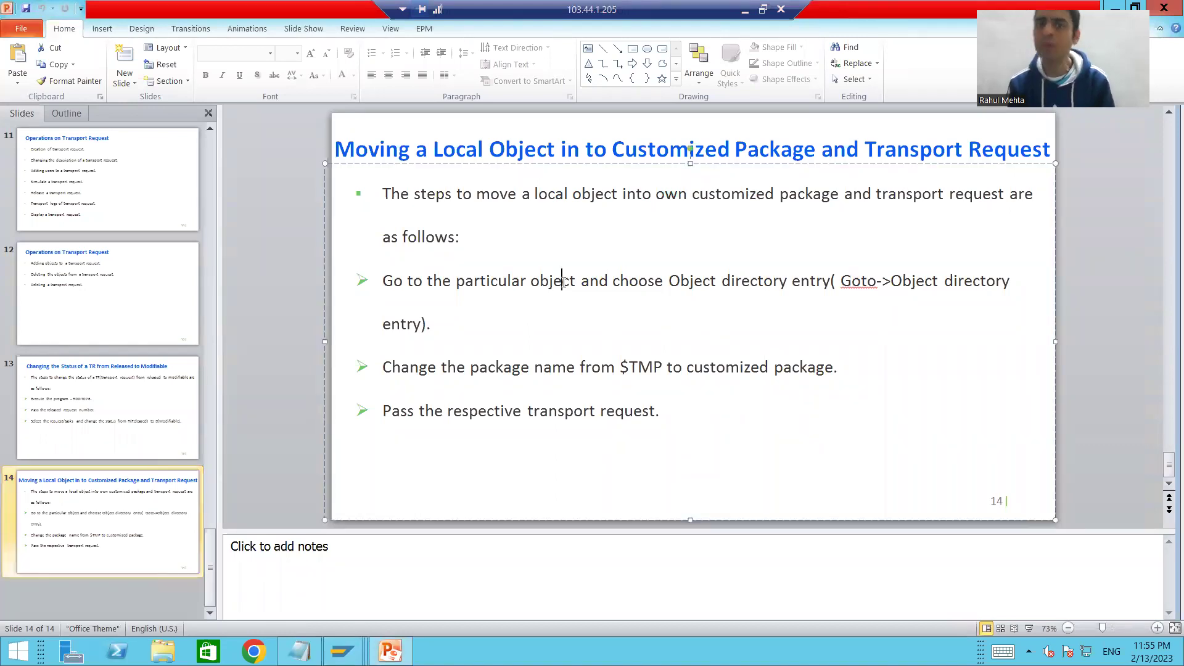
click(867, 281)
click(962, 283)
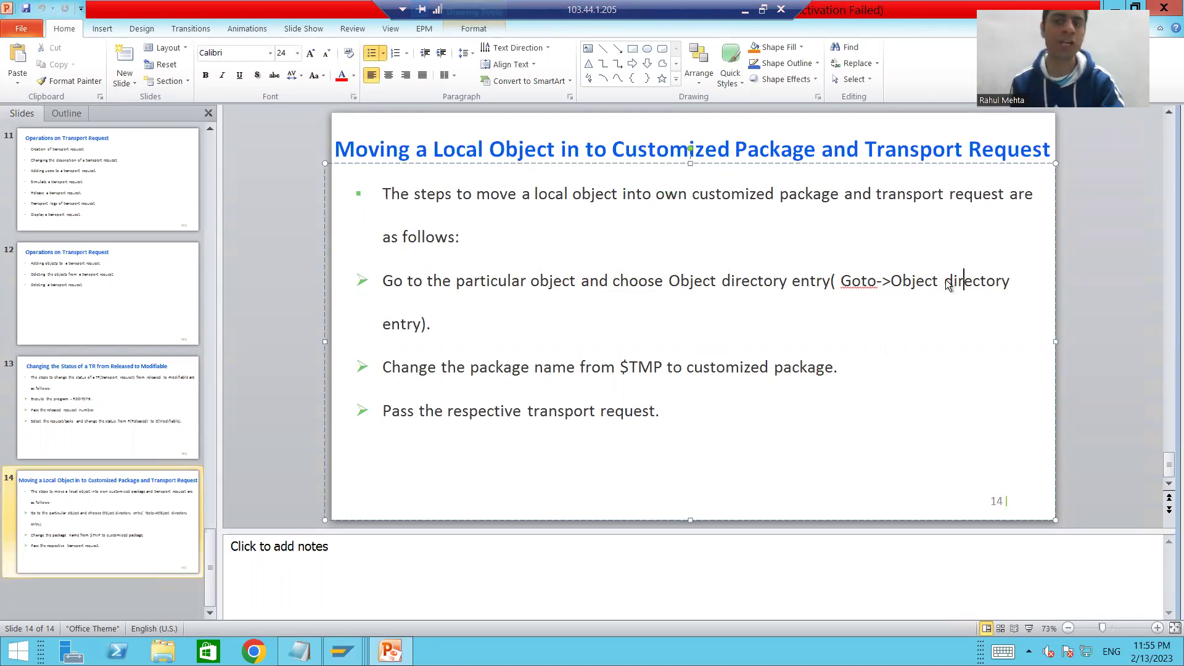
key(alt+Tab)
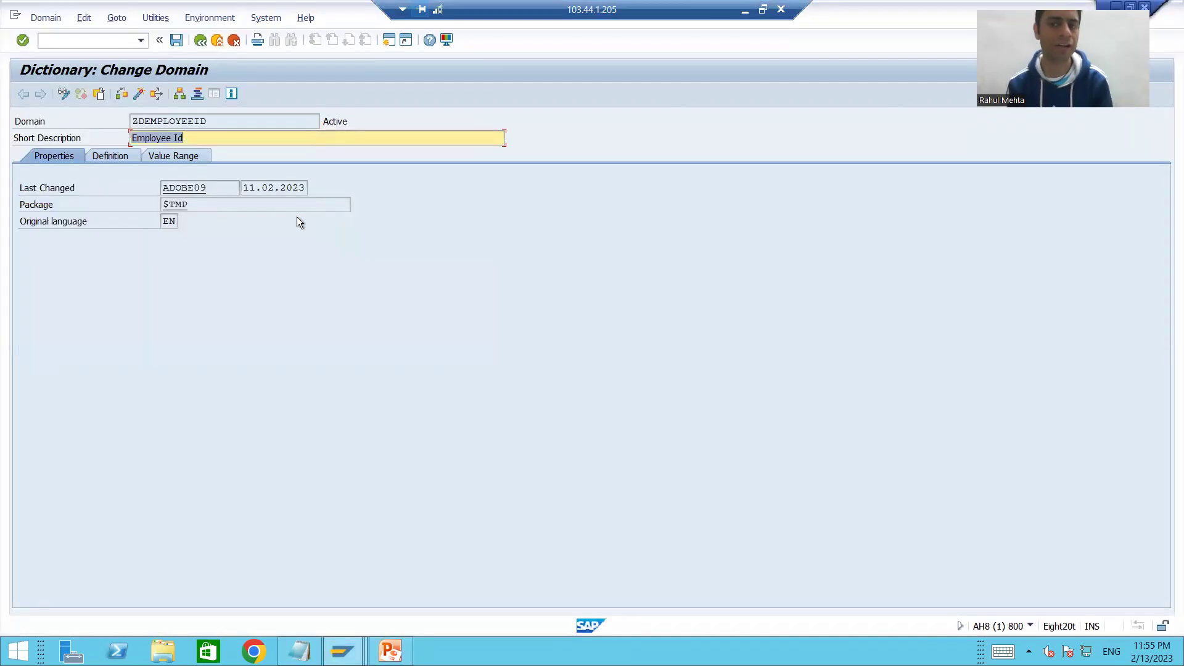
Step: Set the package to ZPKG_27 in the object directory entry of domain ZDEMPLOYEEID and save the entry
click(114, 19)
click(128, 55)
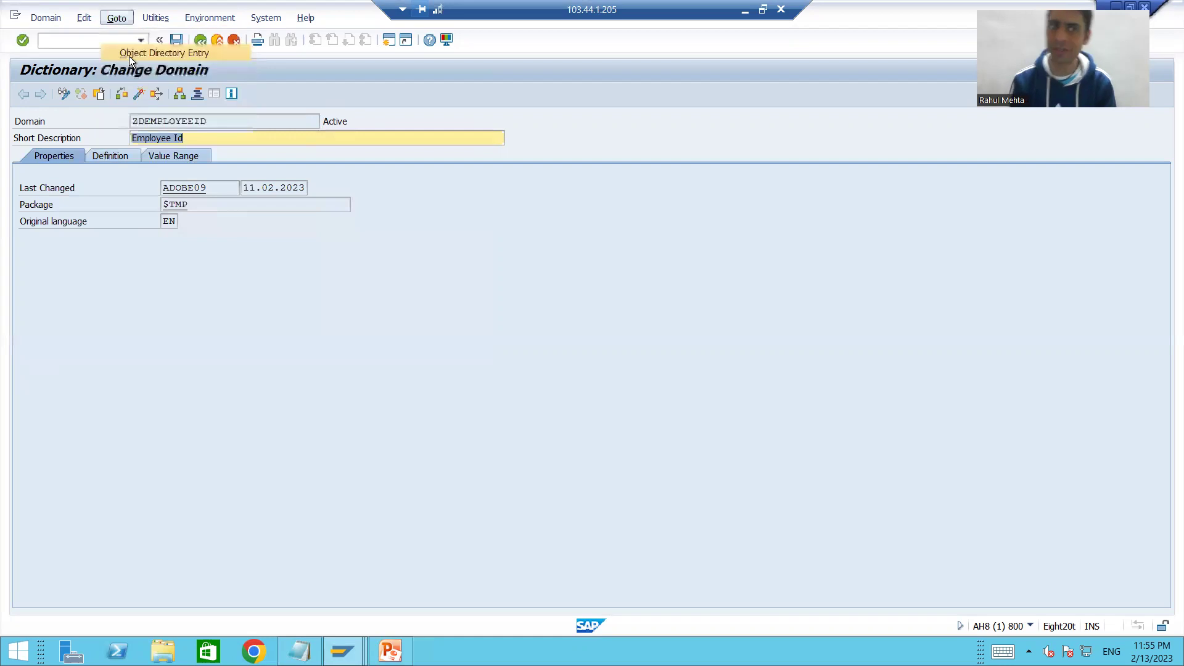
key(BackSpace)
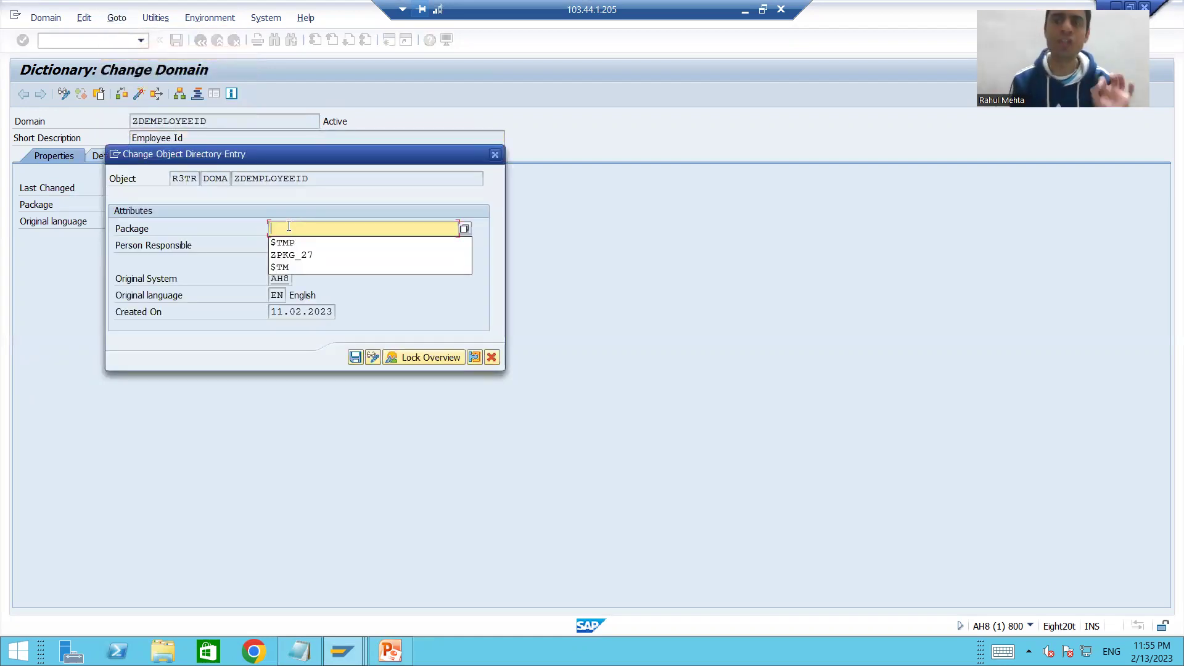
click(294, 257)
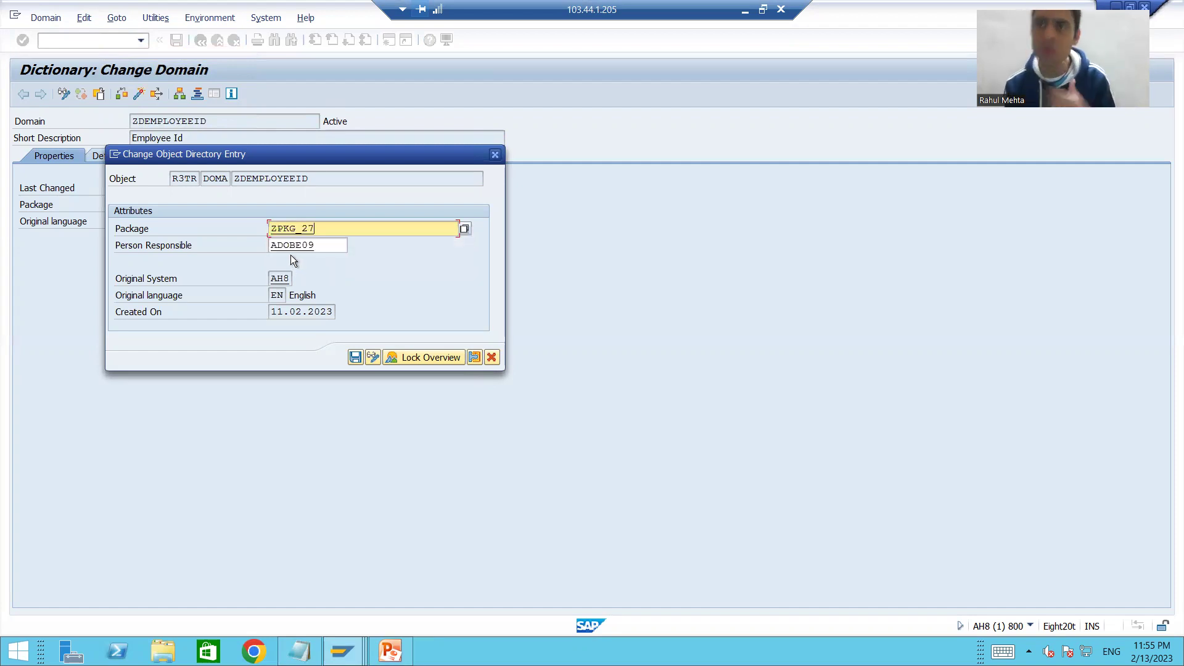
click(354, 358)
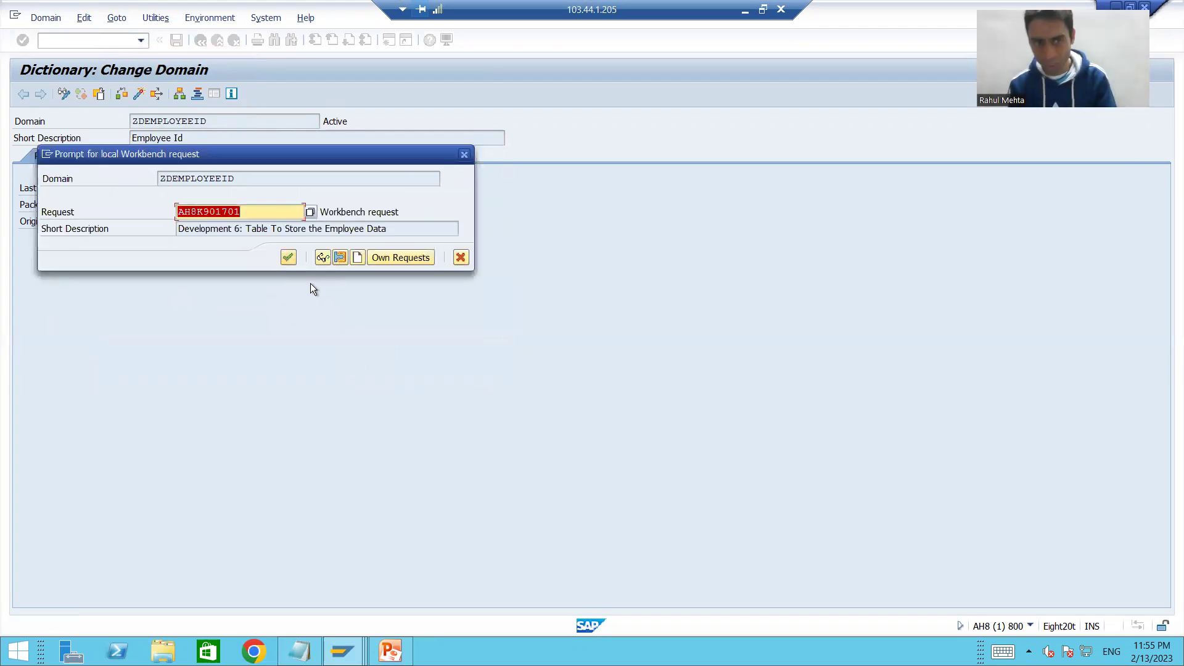
Step: Assign domain ZDEMPLOYEEID to task AH8K901702 under own request AH8K901701 and activate the domain
click(405, 256)
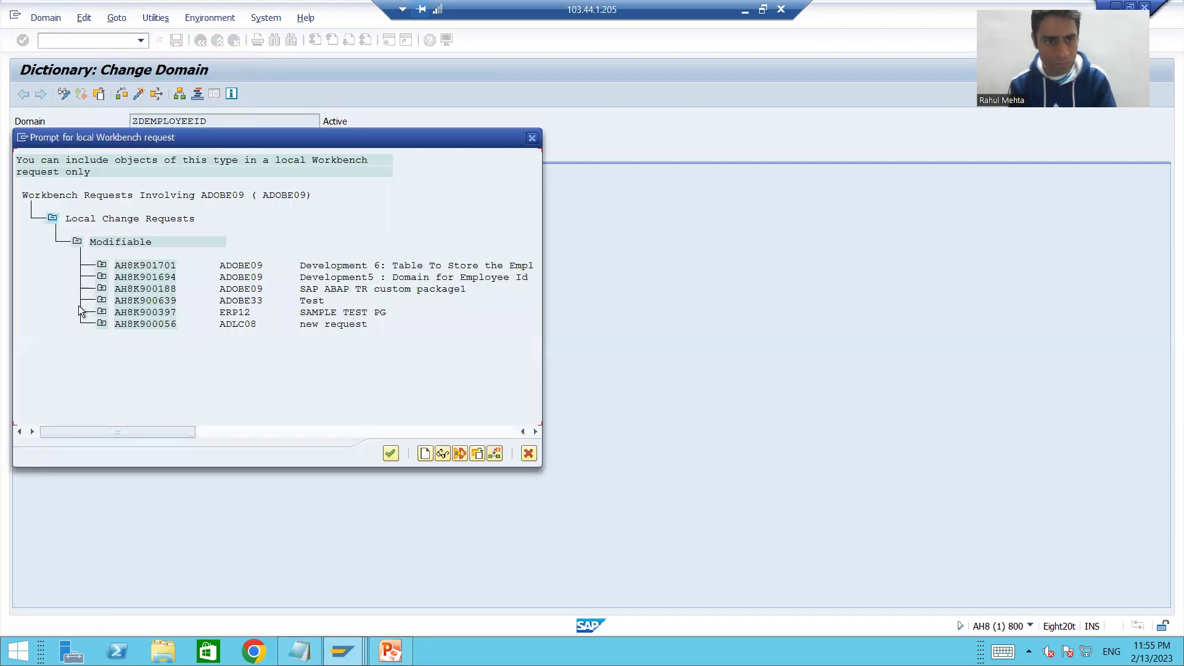
click(102, 267)
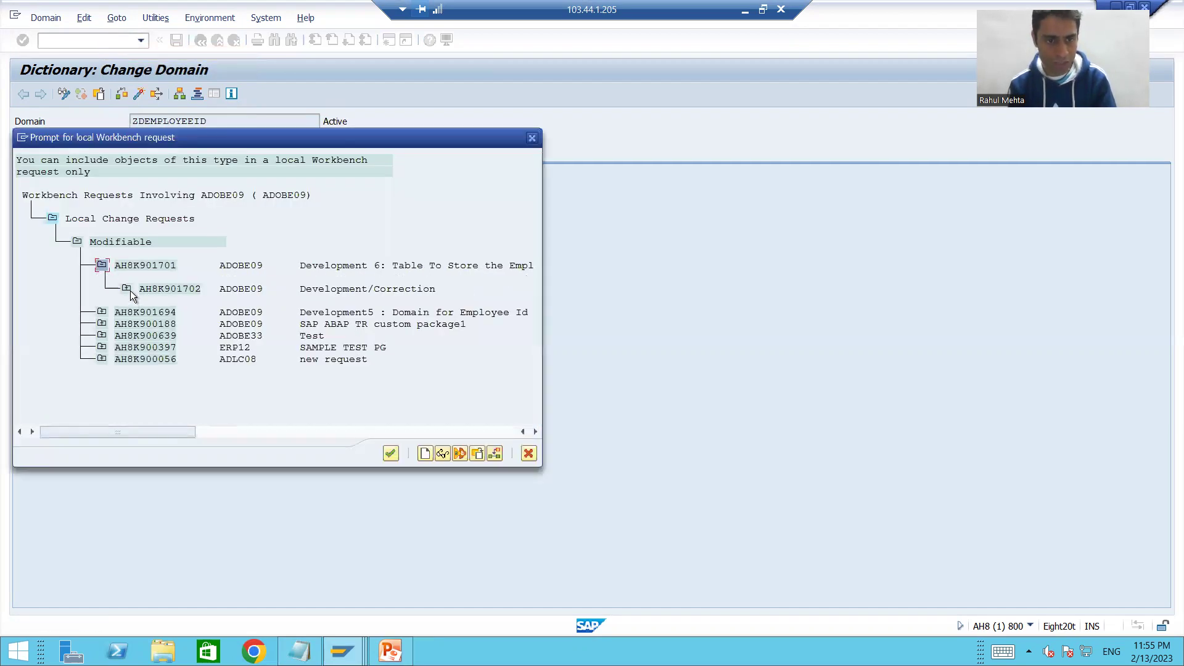
click(131, 291)
click(173, 290)
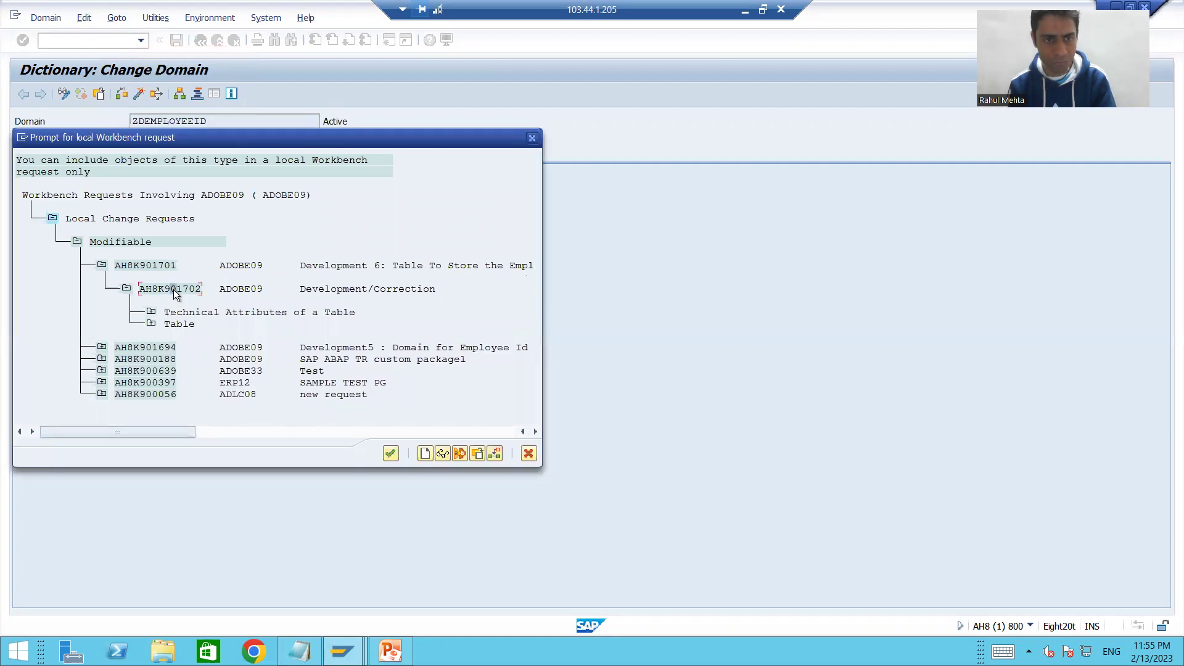
double_click(172, 290)
click(288, 258)
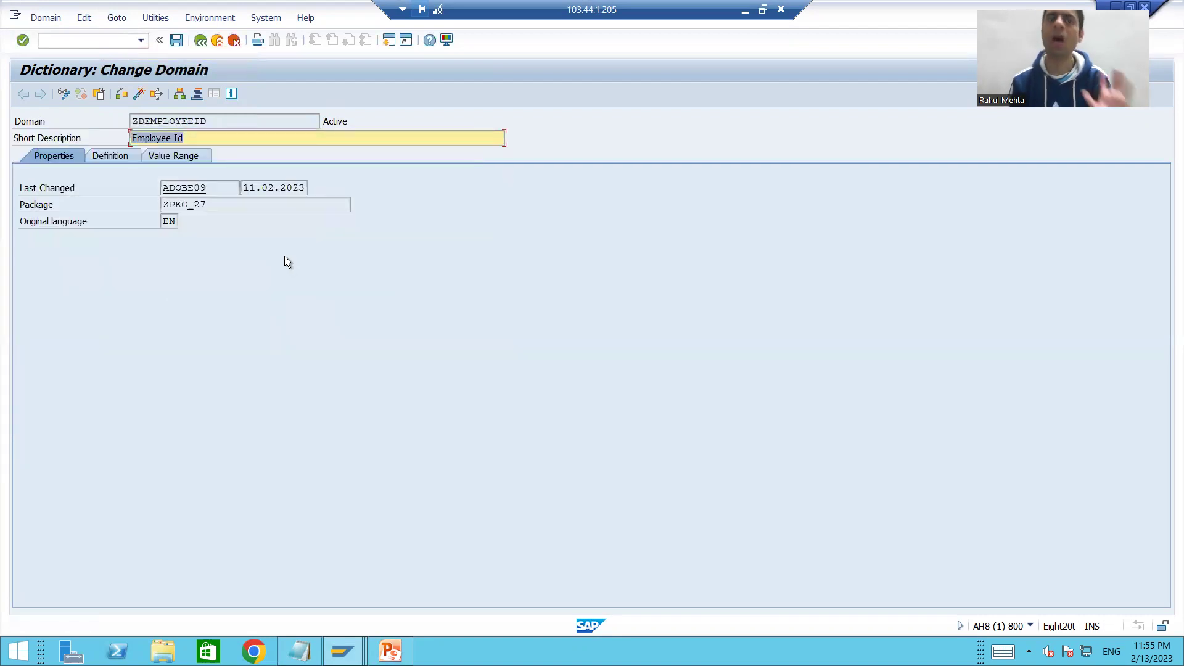
click(140, 95)
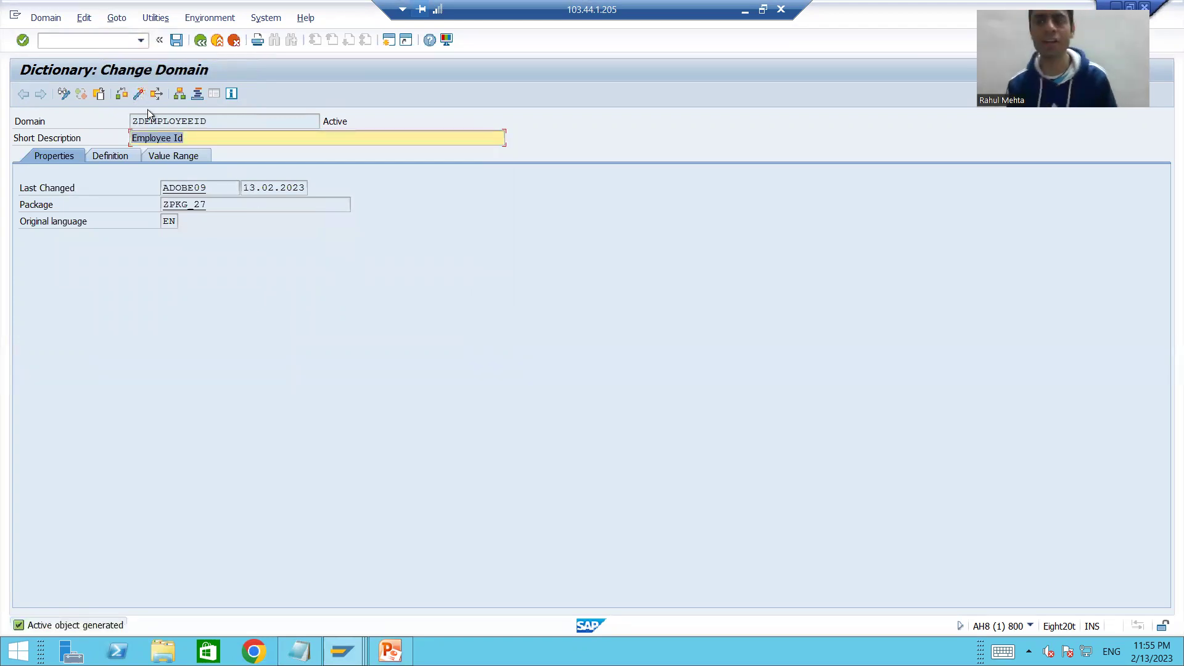
key(F3)
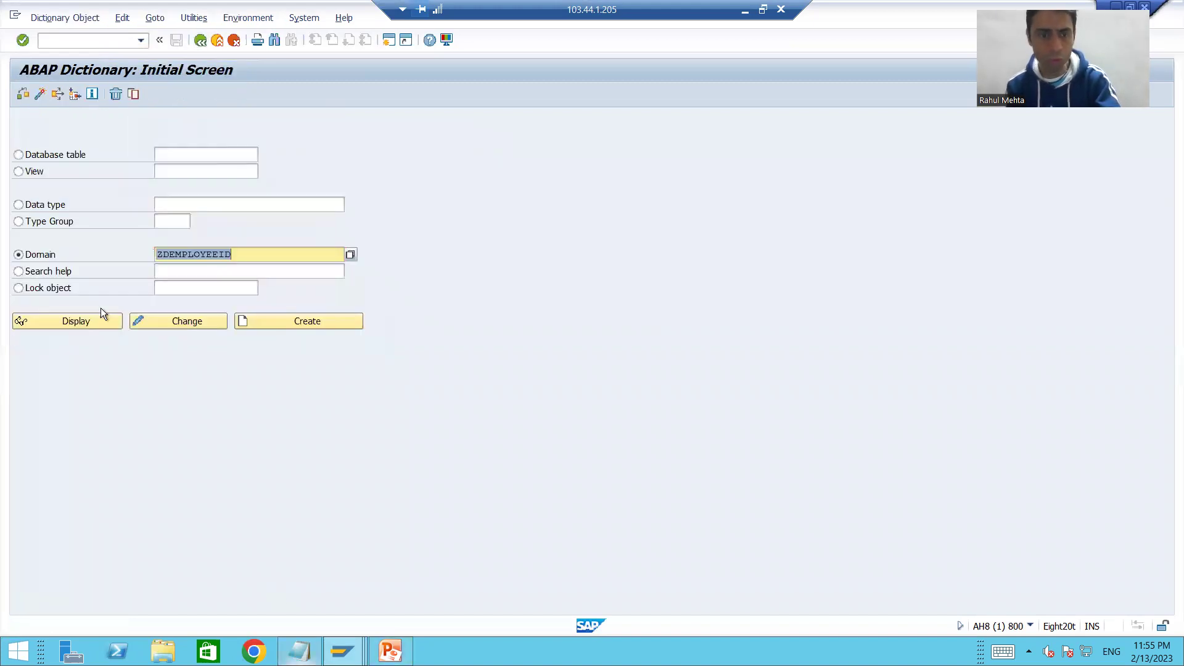
Step: Copy the domain name ZDEMPLOYEENAME from the Notepad list and open that domain's properties in change mode
key(alt+Tab)
drag(178, 141, 67, 136)
key(ctrl+c)
key(alt+Tab)
key(ctrl+v)
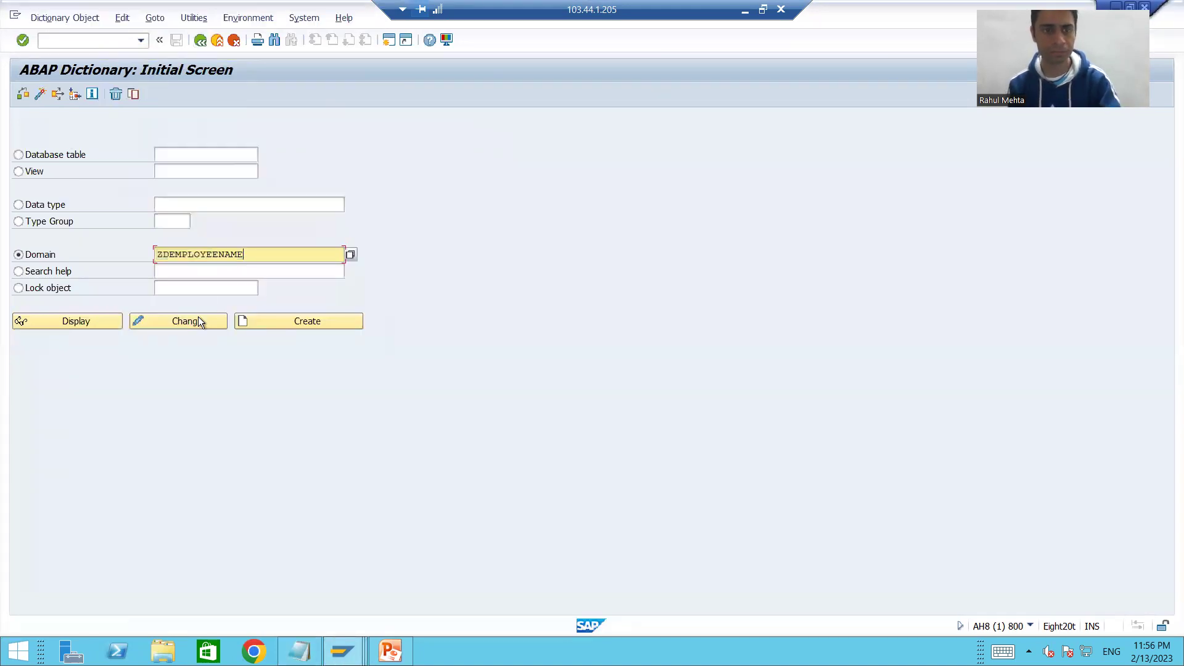
click(154, 320)
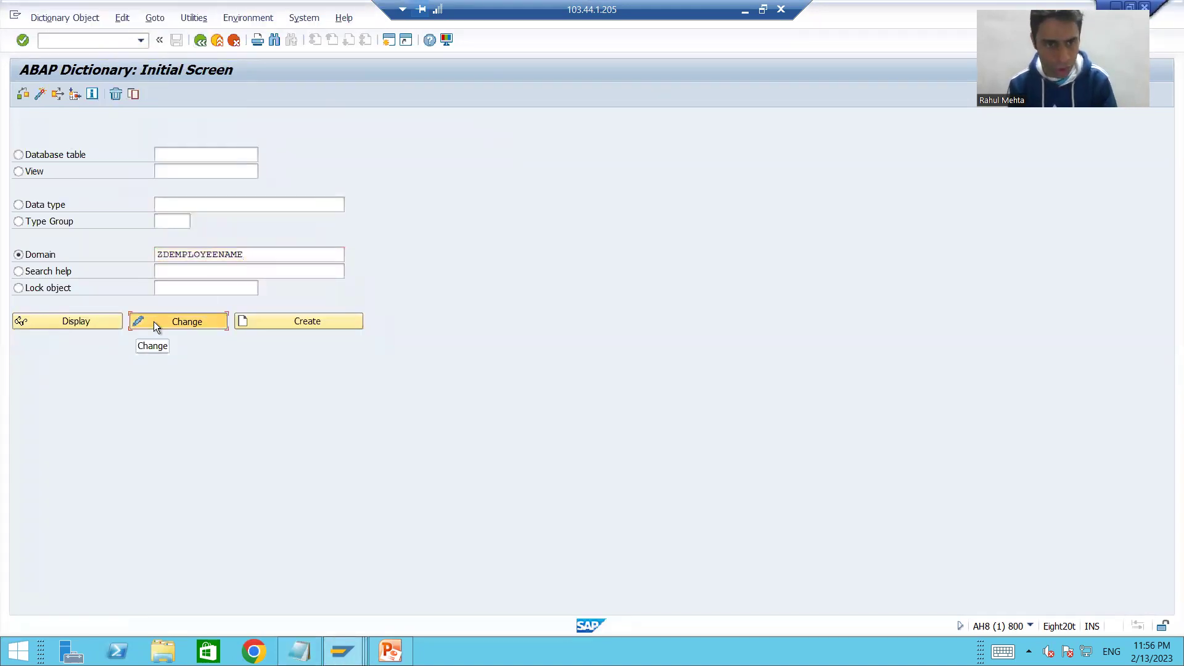
click(42, 157)
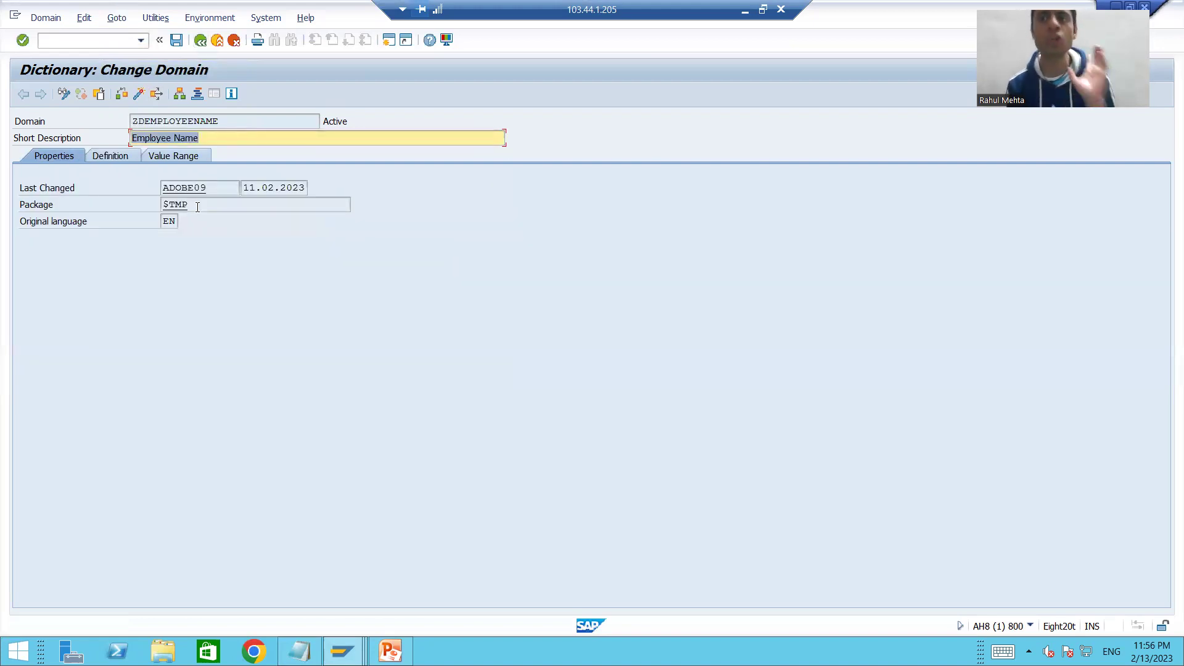
Step: Set the package to ZPKG_27 in the object directory entry of domain ZDEMPLOYEENAME and save the entry
click(119, 24)
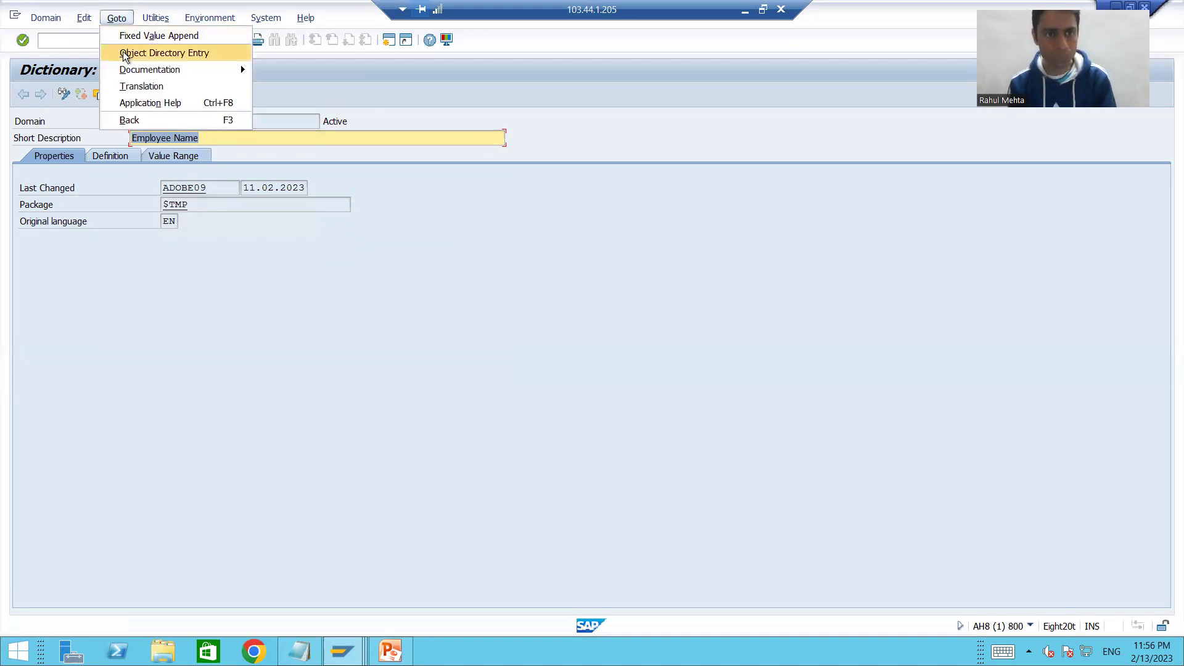
click(123, 52)
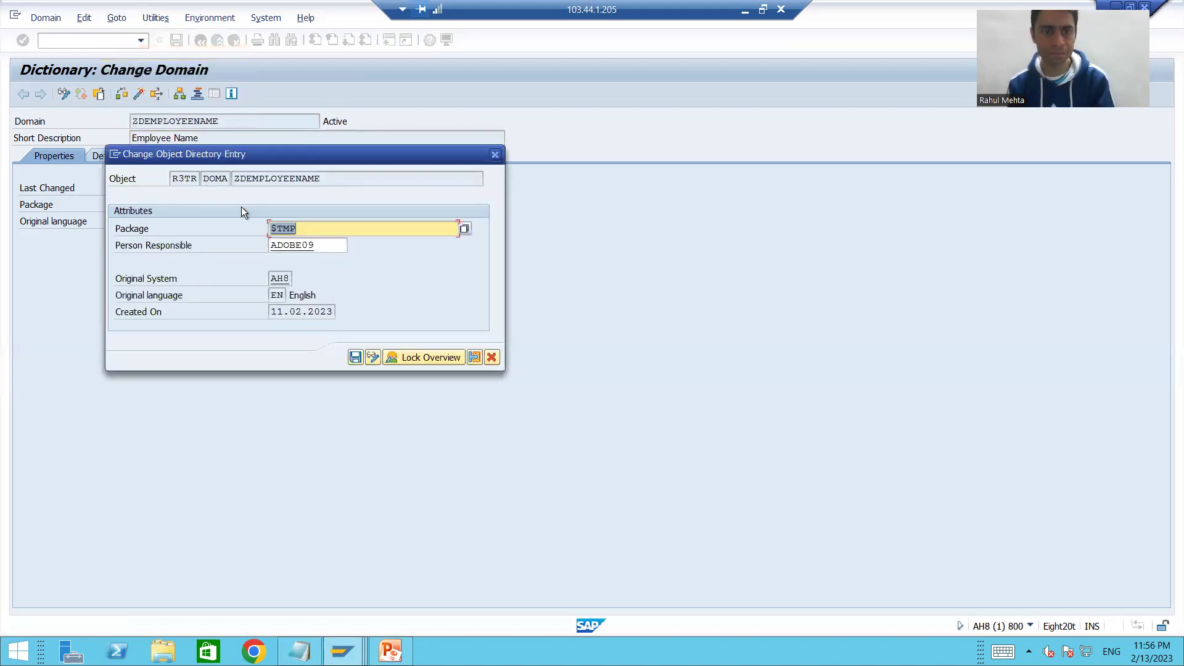
key(BackSpace)
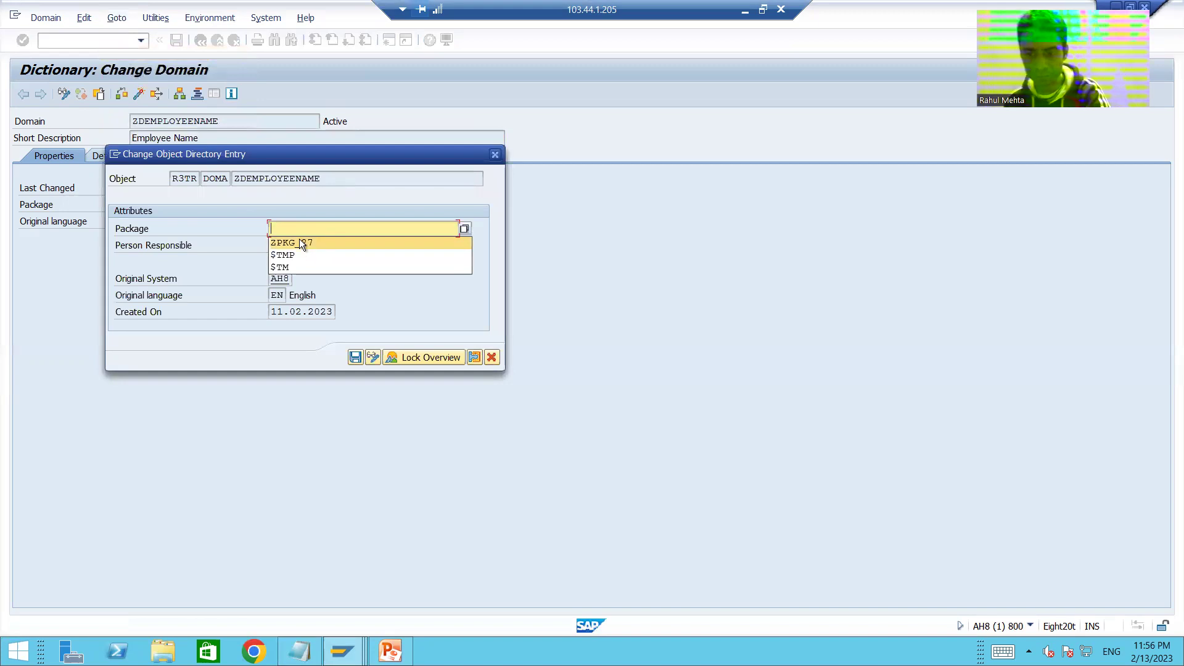
click(300, 242)
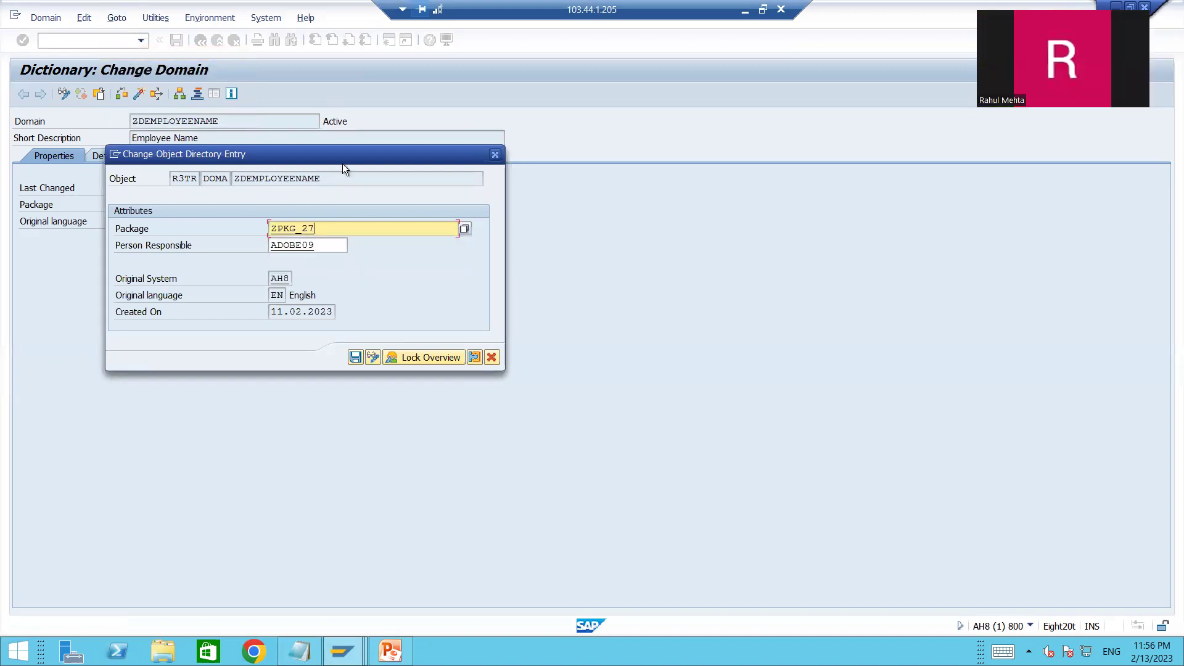
click(356, 355)
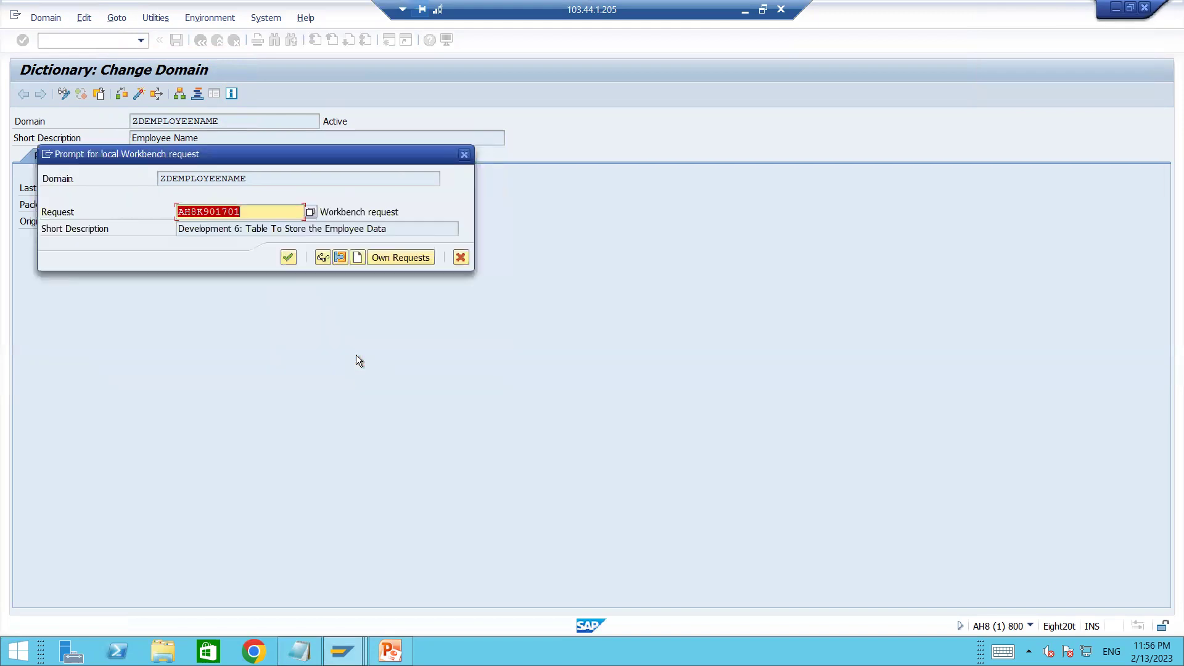
Step: Assign domain ZDEMPLOYEENAME to task AH8K901702 under own request AH8K901701 and activate the domain
click(386, 258)
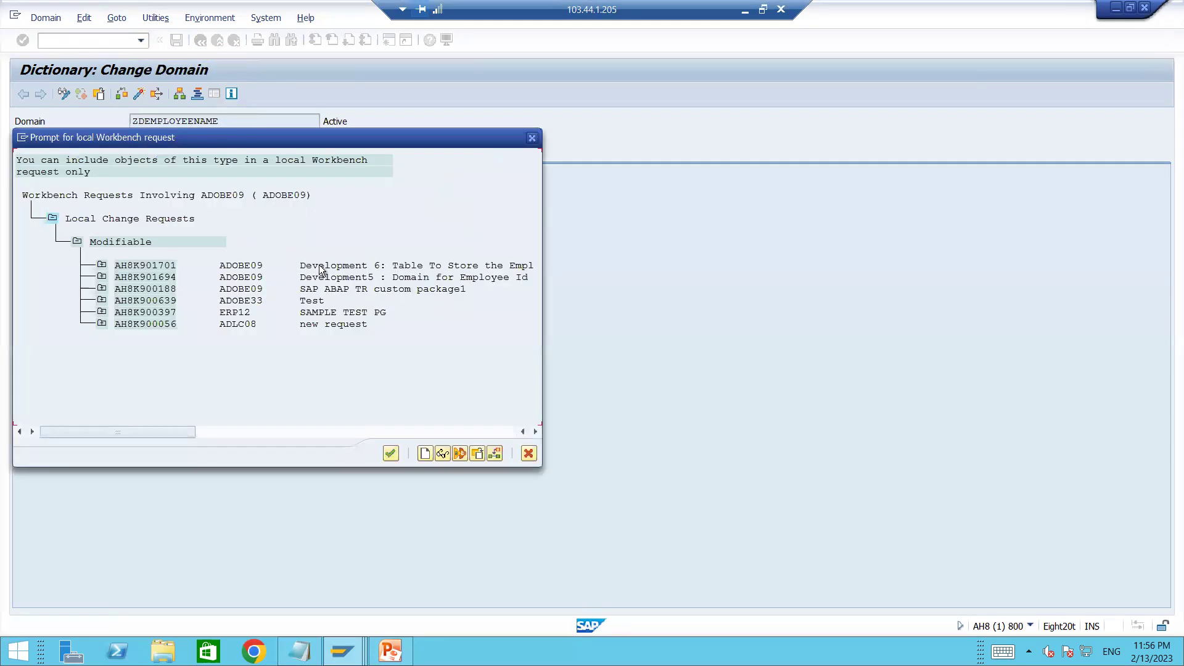
click(101, 266)
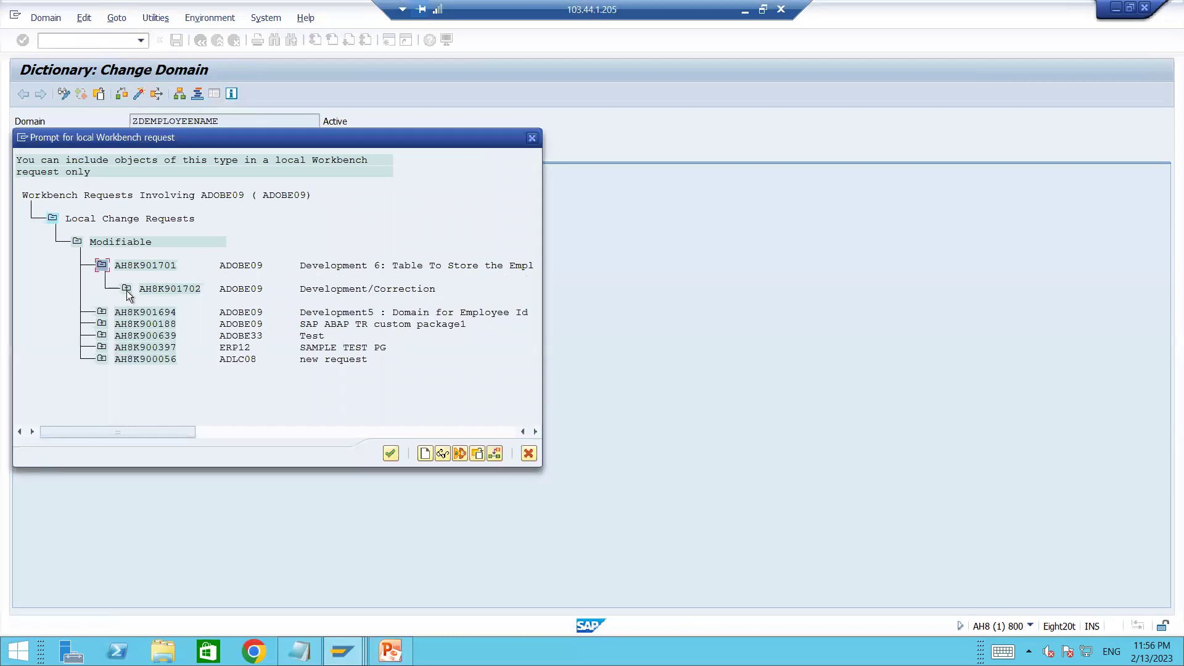
click(126, 290)
double_click(172, 290)
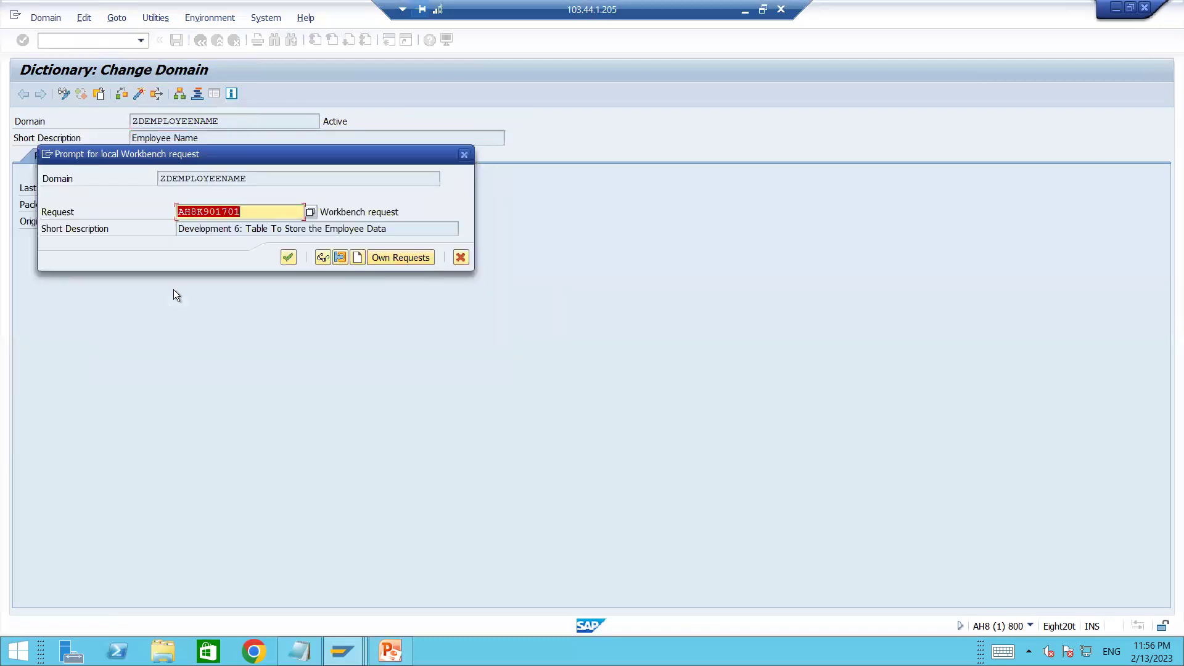
click(295, 259)
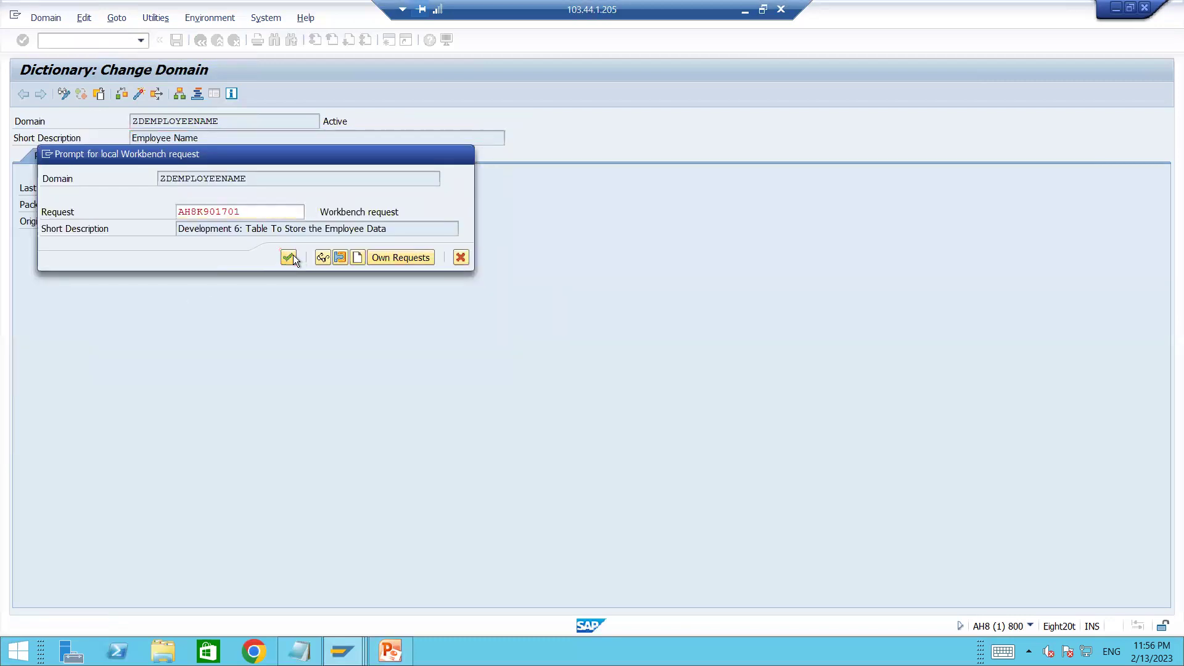
click(133, 95)
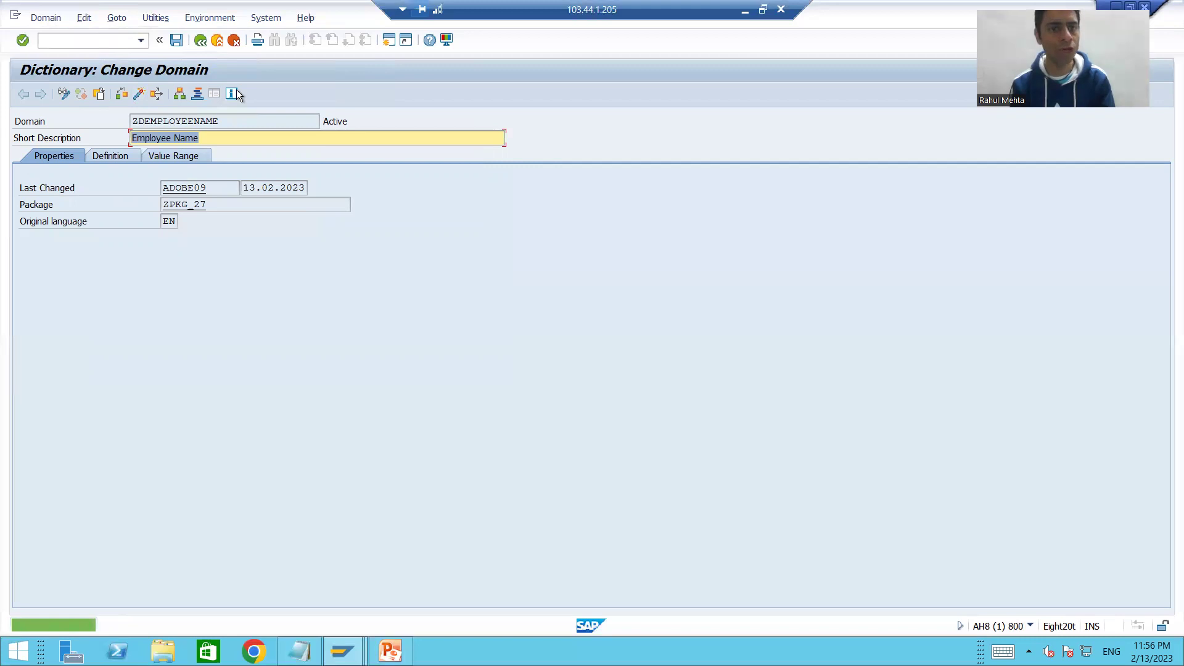
Step: Copy the data element name ZDEEMPLOYEENAME from the Notepad list and open that data element's attributes in change mode
key(F3)
key(alt+Tab)
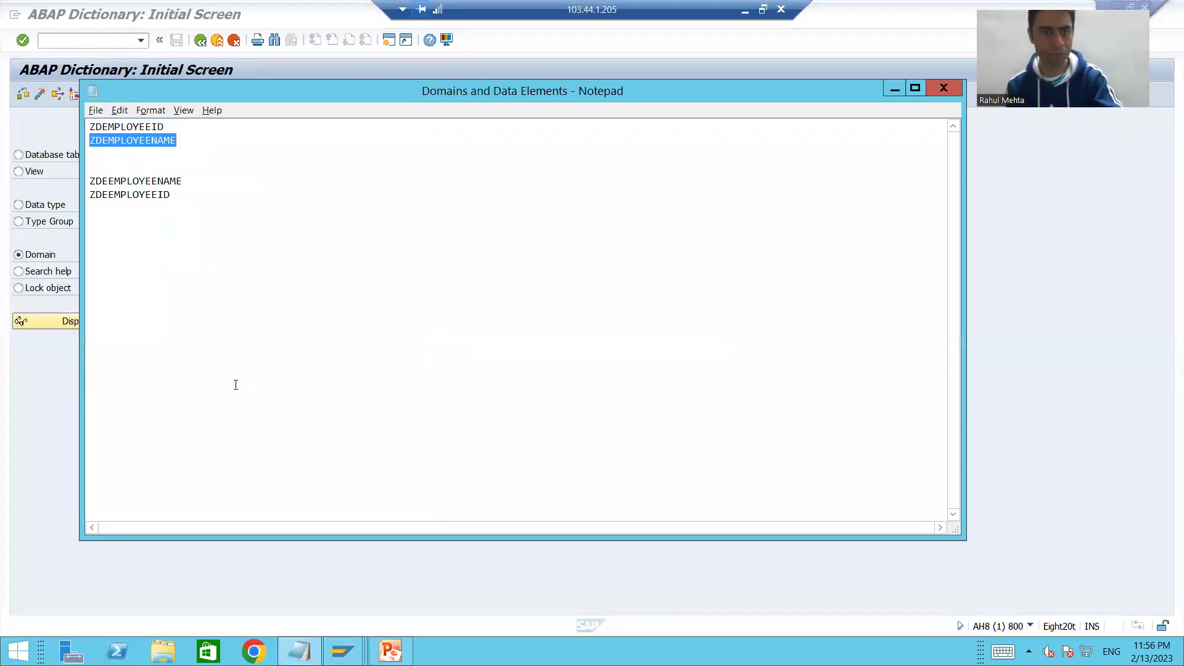
drag(183, 181, 77, 180)
key(ctrl+c)
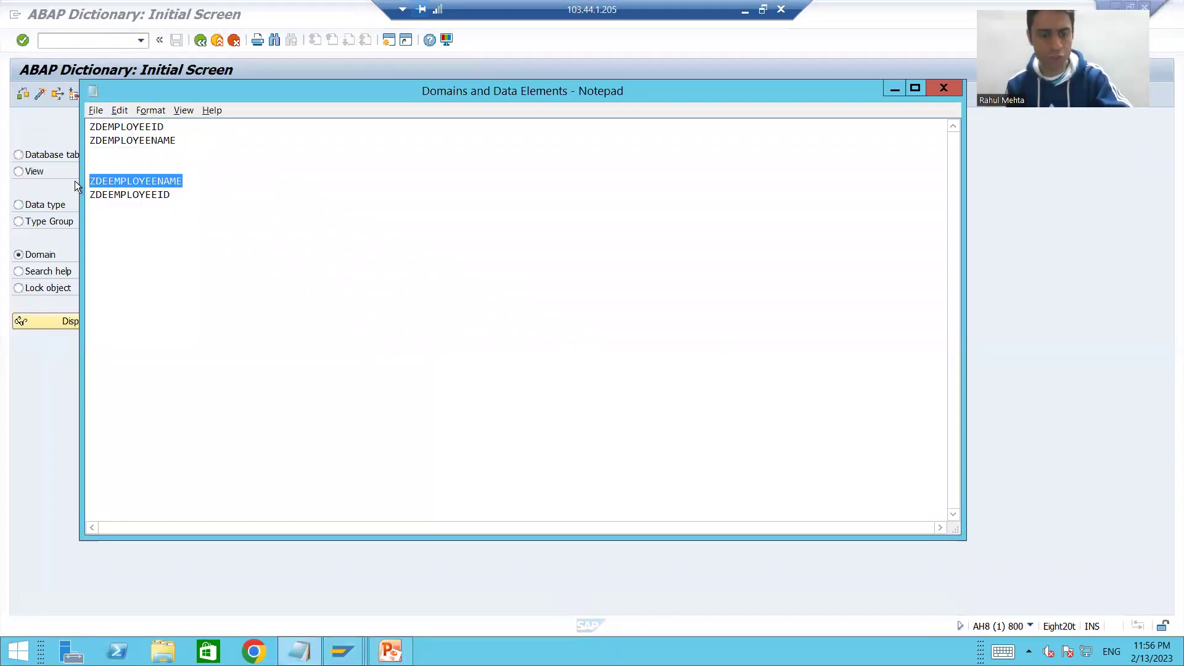
click(64, 219)
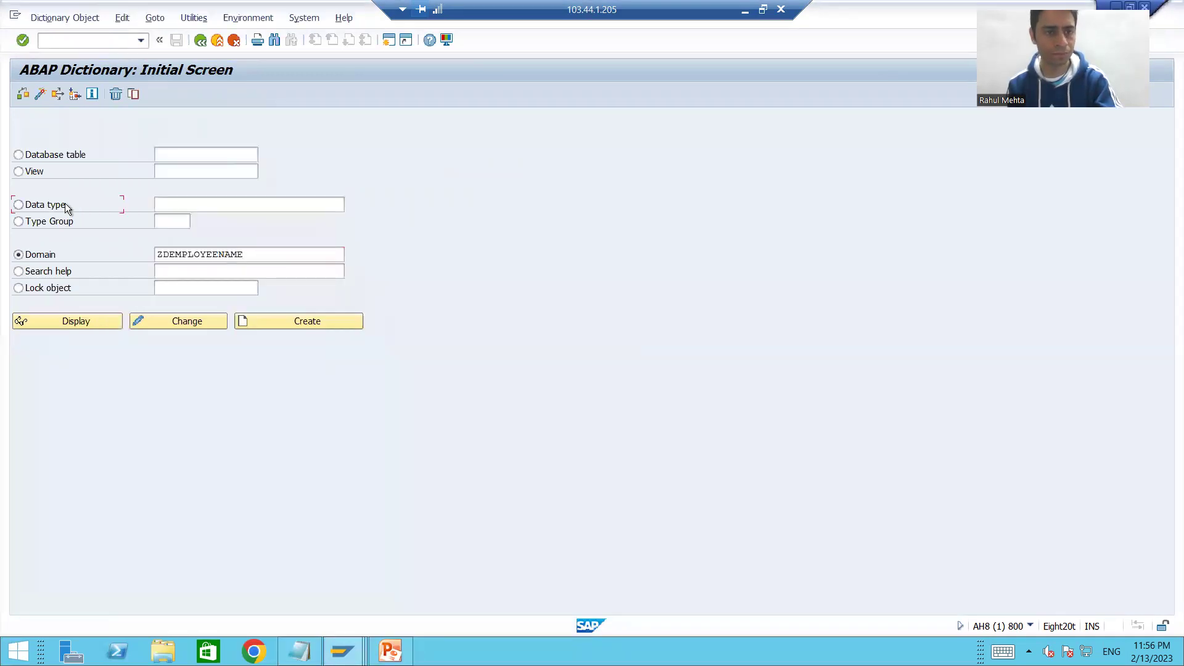
click(161, 208)
key(ctrl+v)
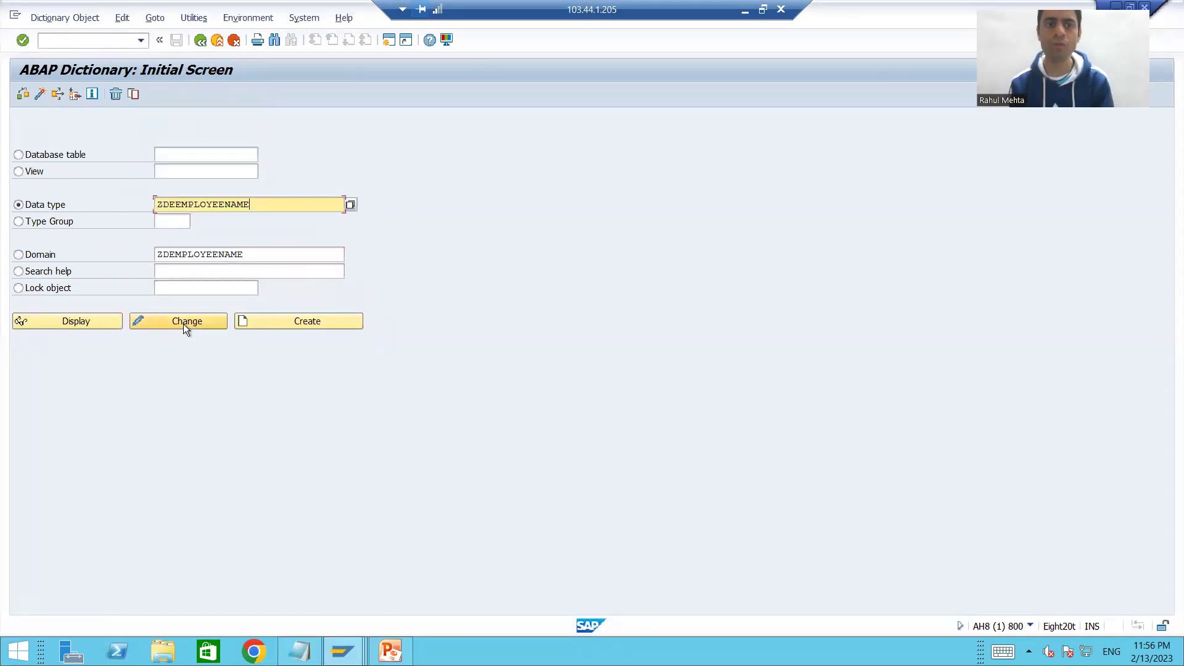
click(183, 323)
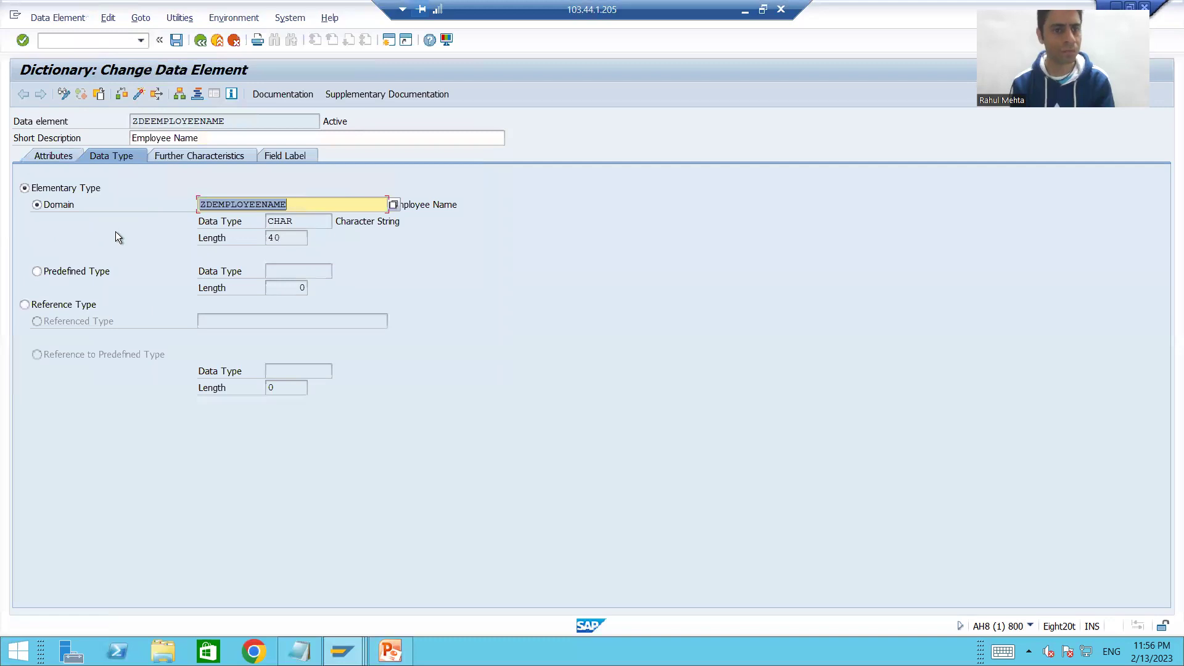
click(50, 157)
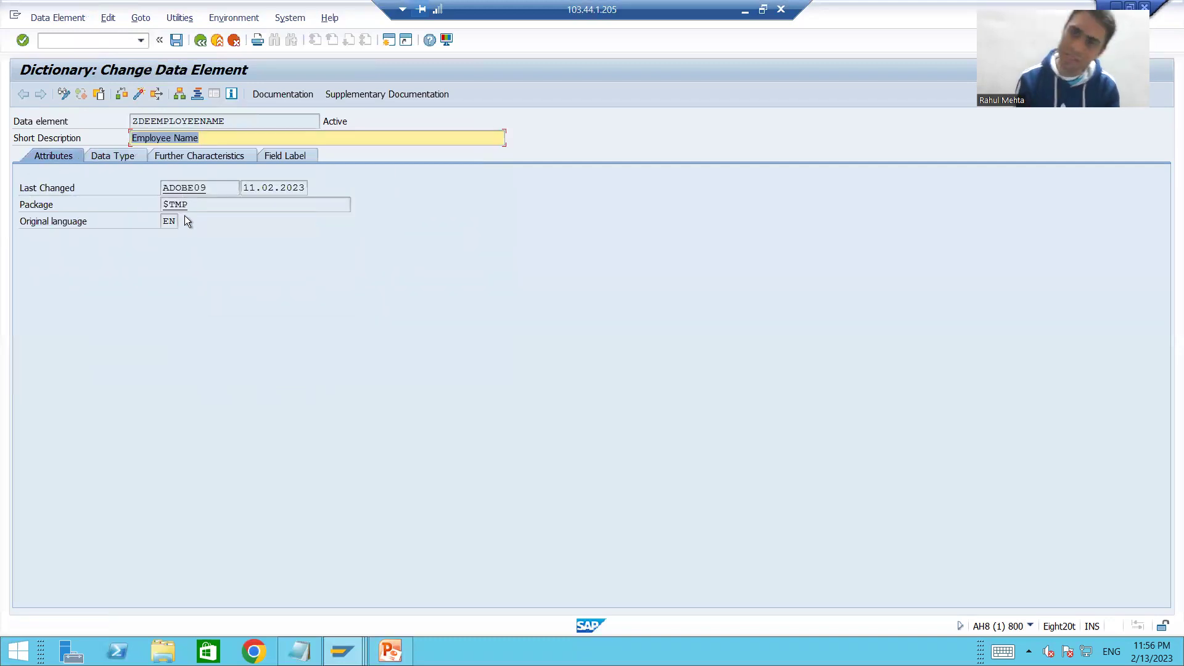
Step: Set the package to ZPKG_27 in the object directory entry of data element ZDEEMPLOYEENAME and save the entry
click(142, 22)
click(164, 37)
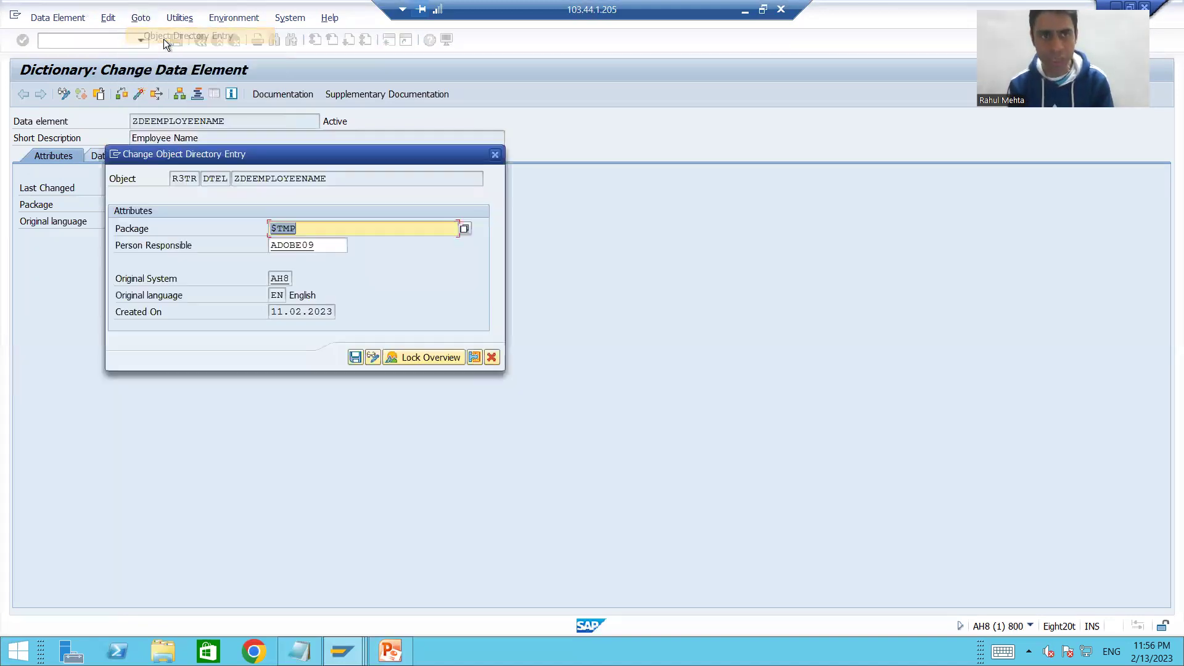
key(BackSpace)
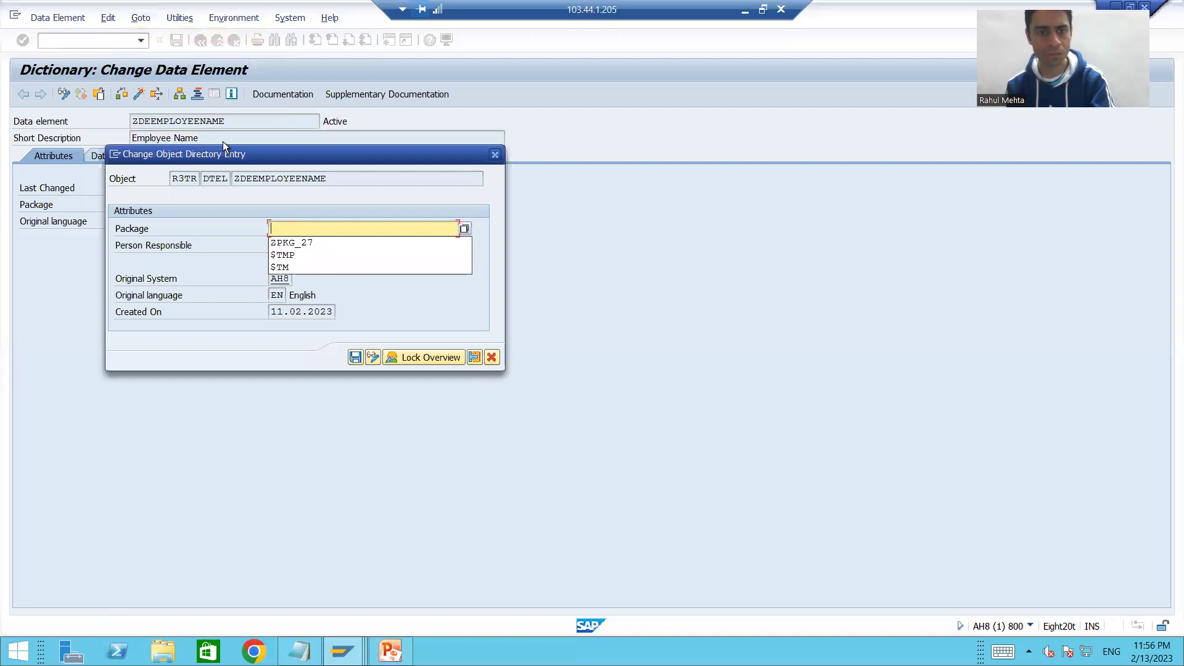
click(316, 242)
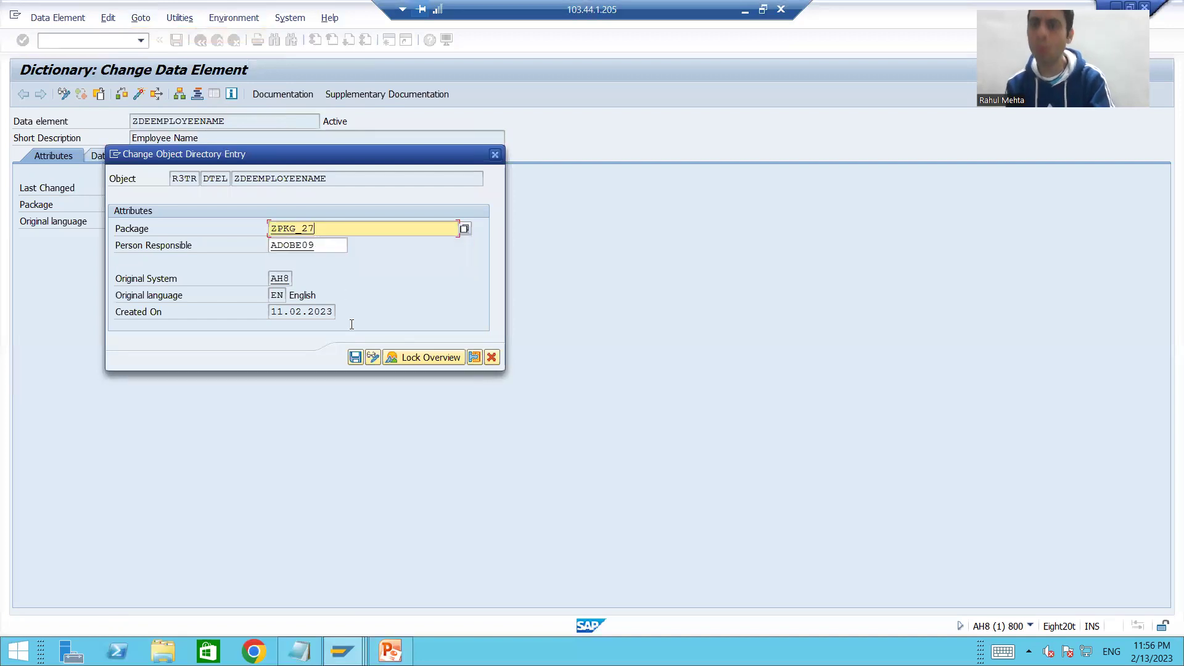
click(355, 357)
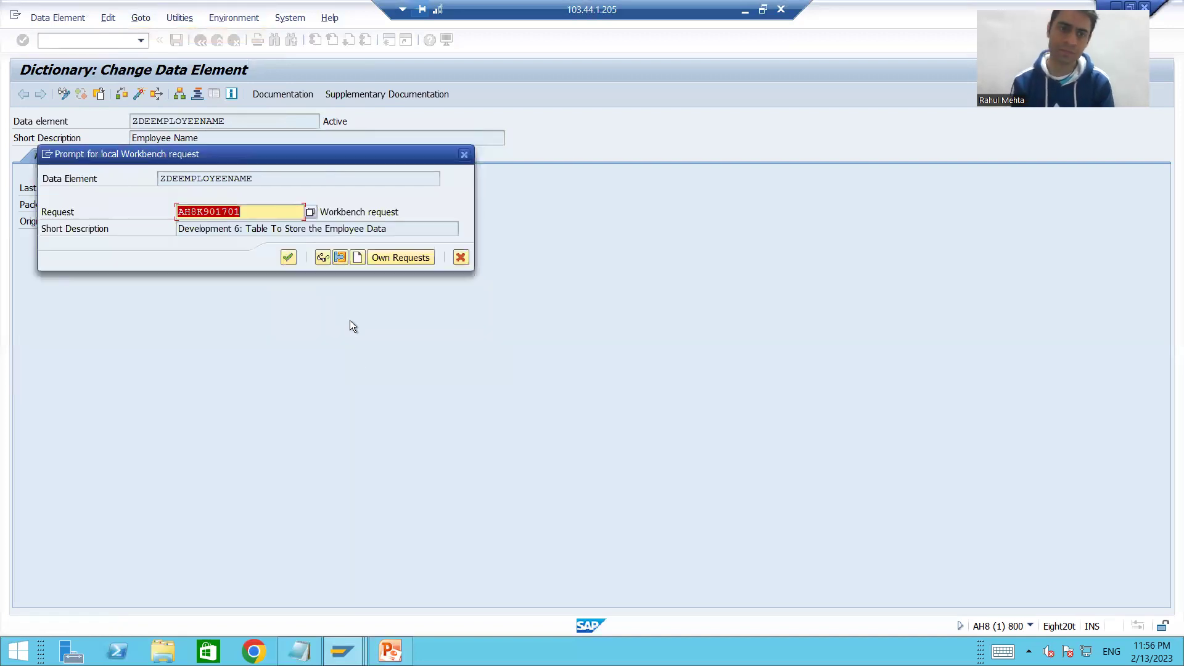
Step: Assign data element ZDEEMPLOYEENAME to task AH8K901702 under own request AH8K901701 and return to the dictionary's initial screen
click(389, 259)
click(102, 266)
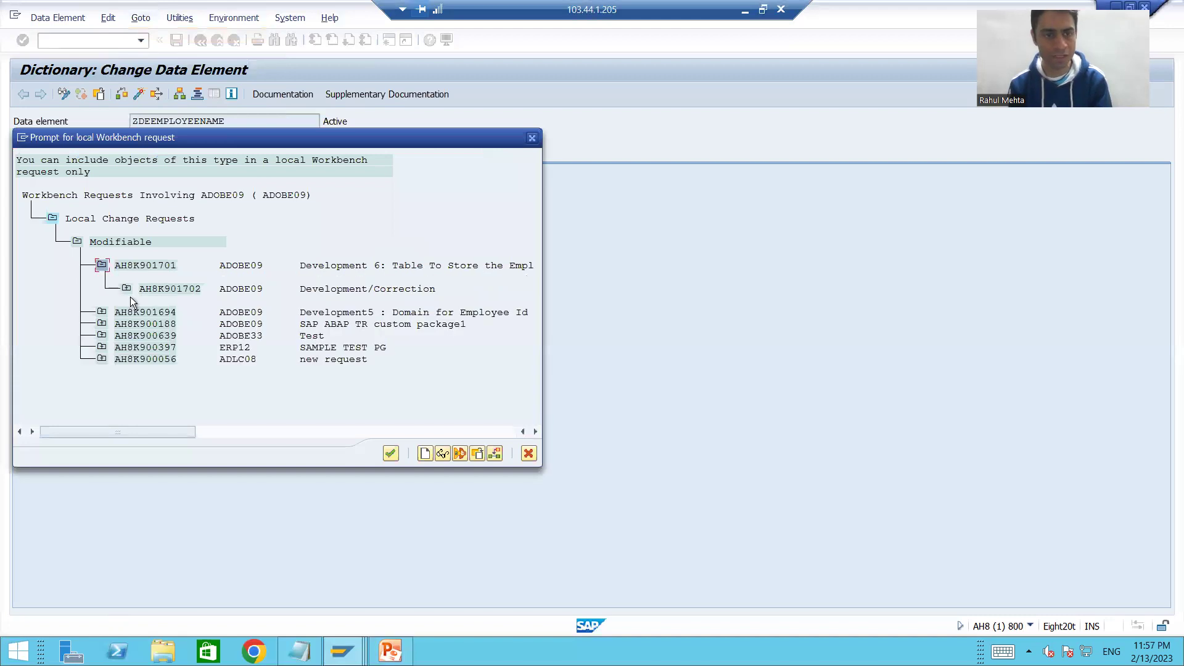
click(126, 288)
double_click(180, 288)
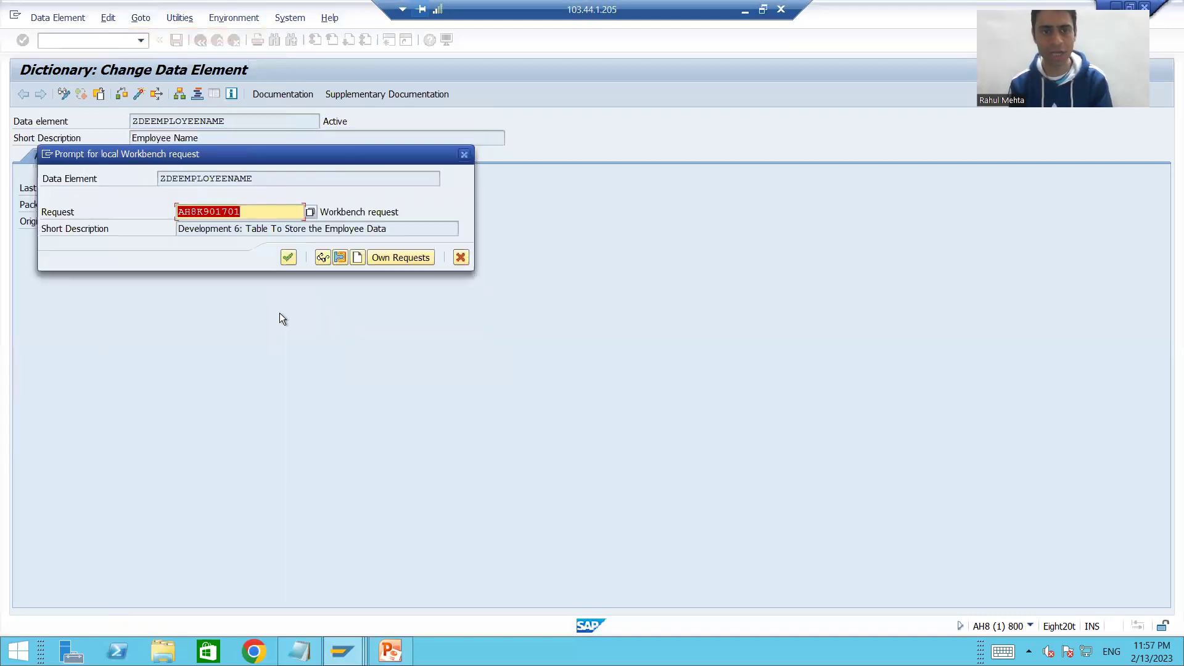
click(288, 257)
click(201, 40)
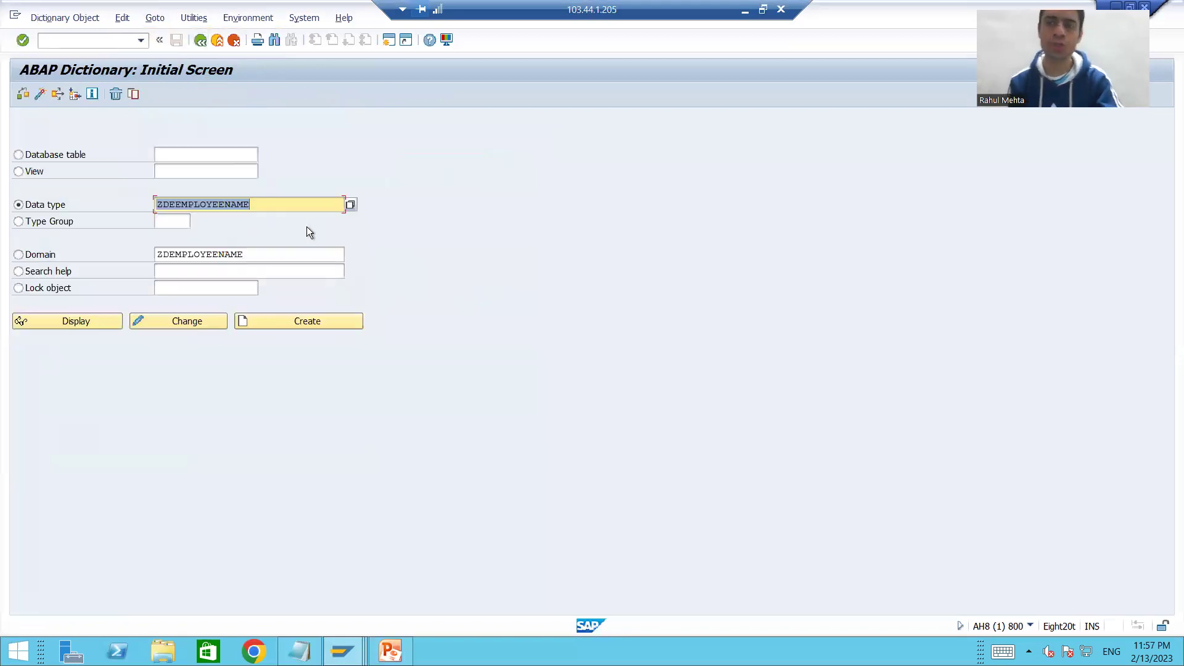
Step: Copy the data element name ZDEEMPLOYEEID from the Notepad list and open that data element in change mode
key(alt+Tab)
double_click(168, 194)
key(ctrl+c)
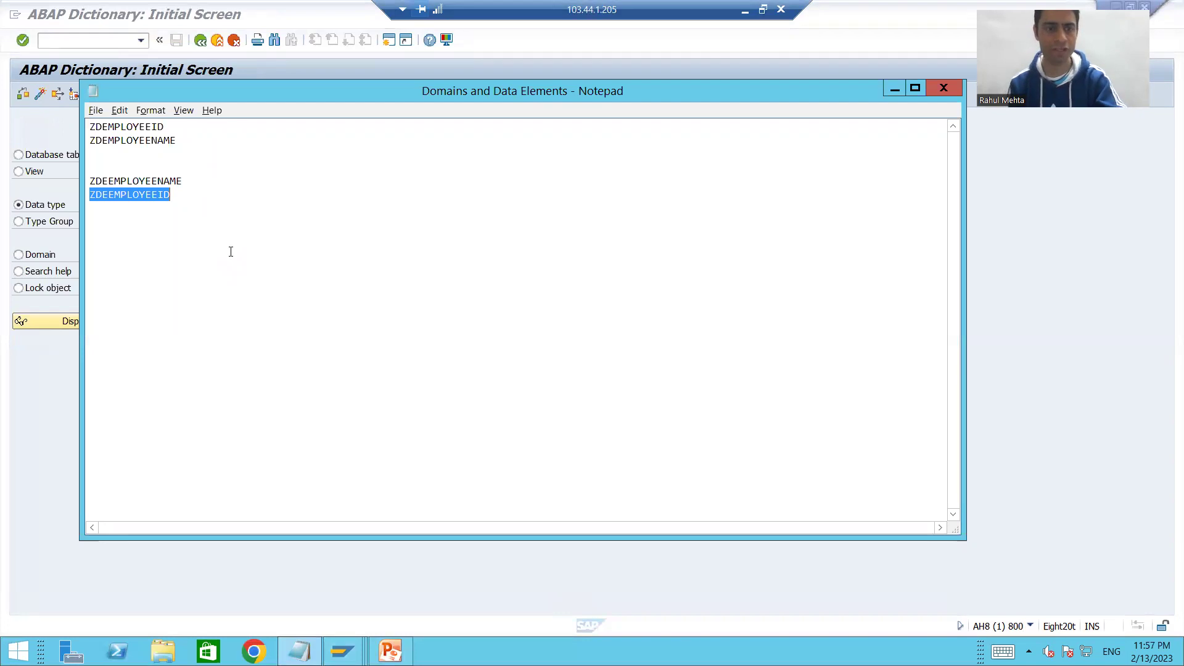
key(alt+Tab)
key(ctrl+v)
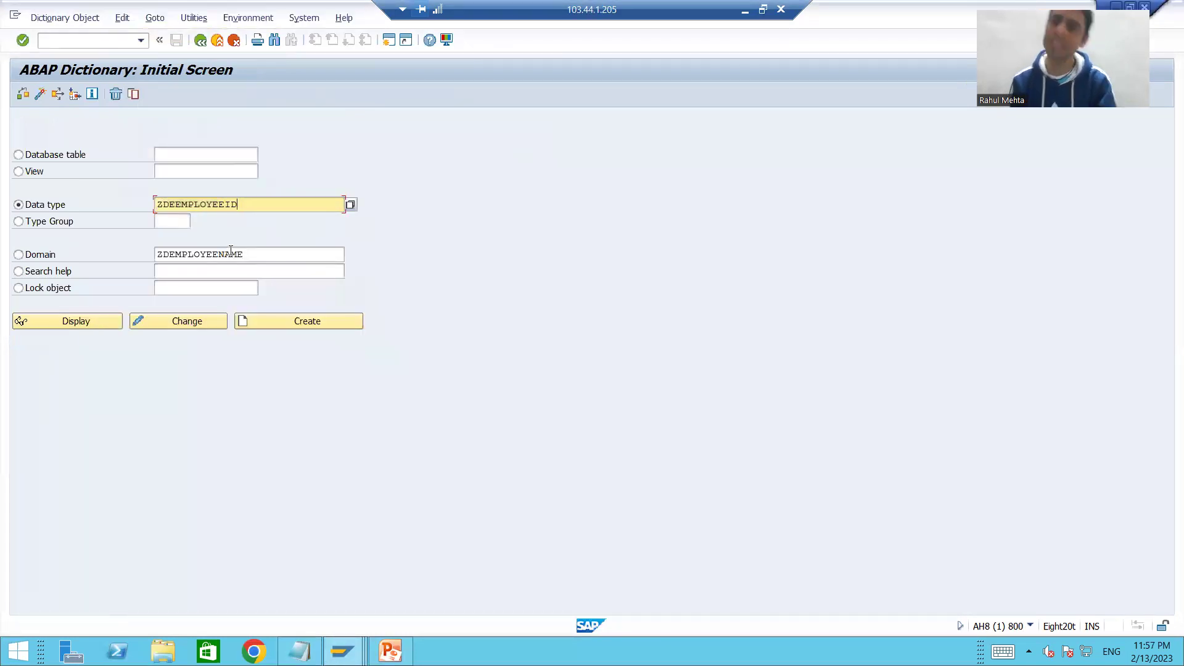
click(199, 323)
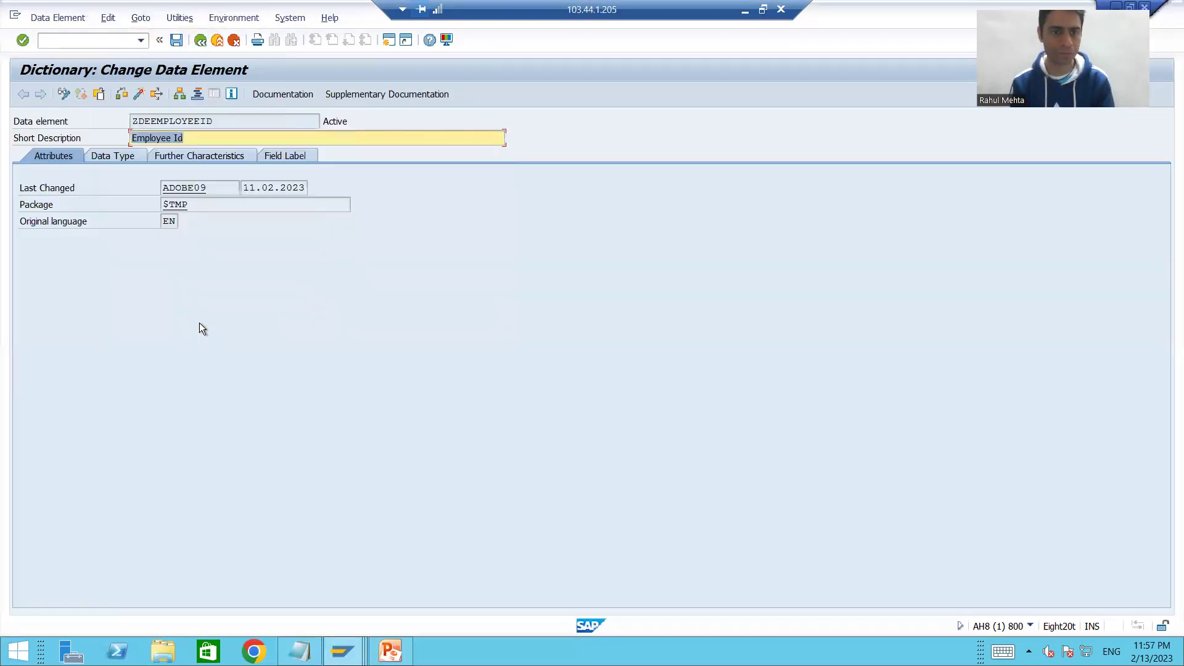
Step: Set the package to ZPKG_27 in the object directory entry of data element ZDEEMPLOYEEID and save the entry
click(204, 209)
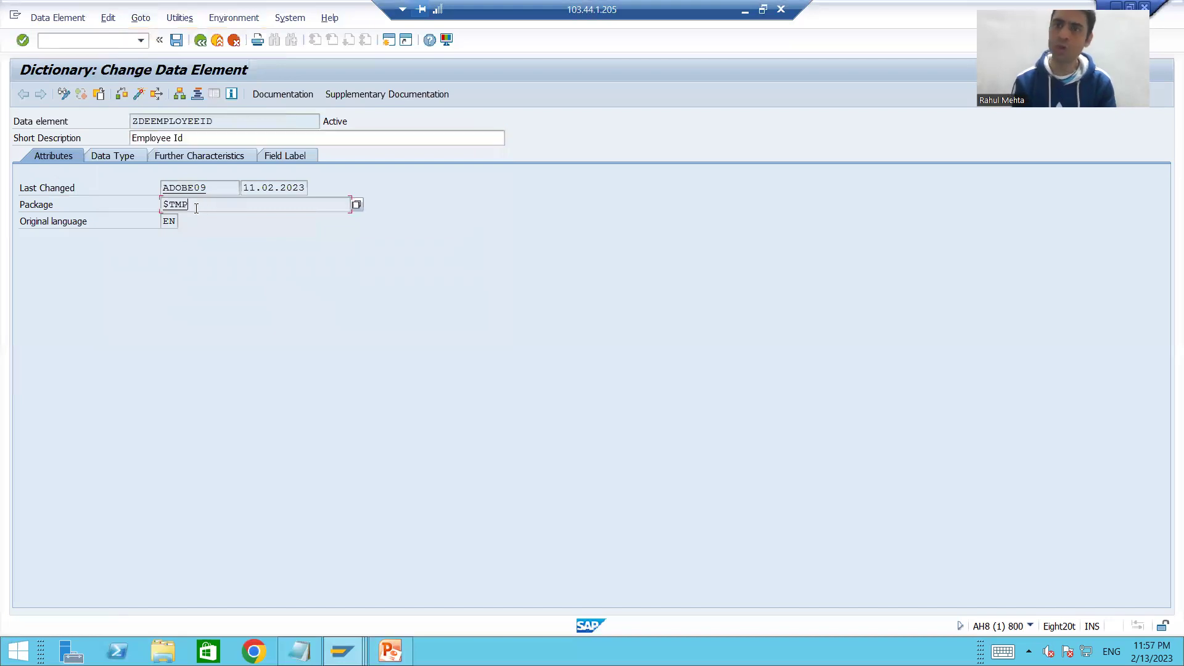
click(140, 17)
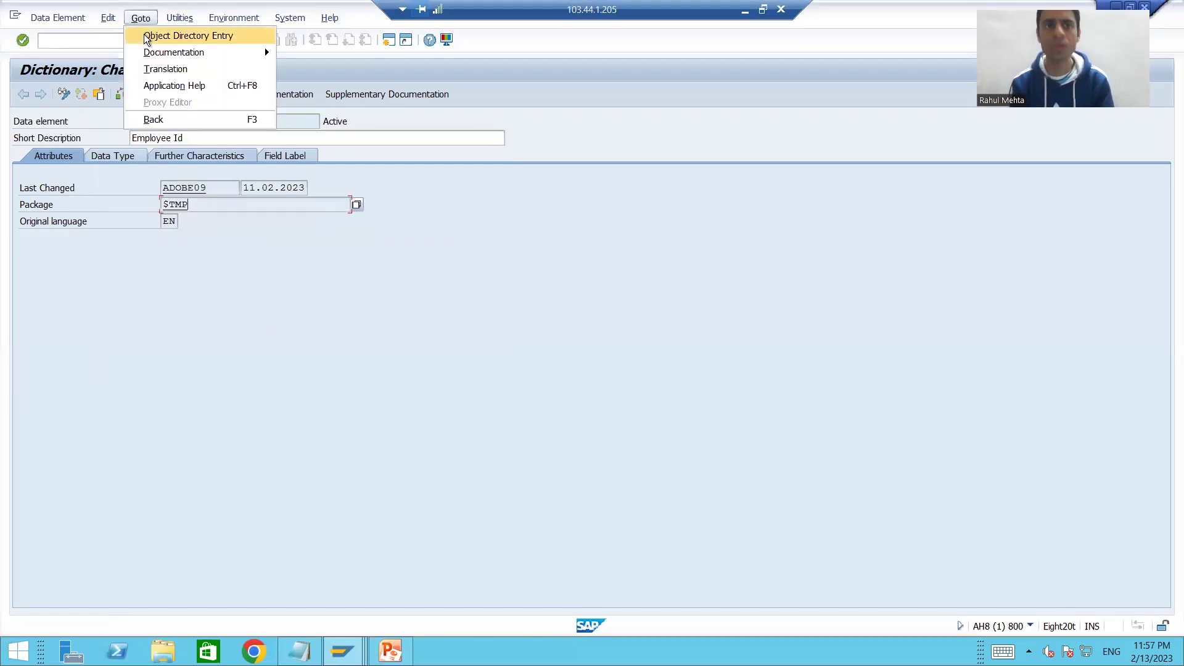
click(144, 34)
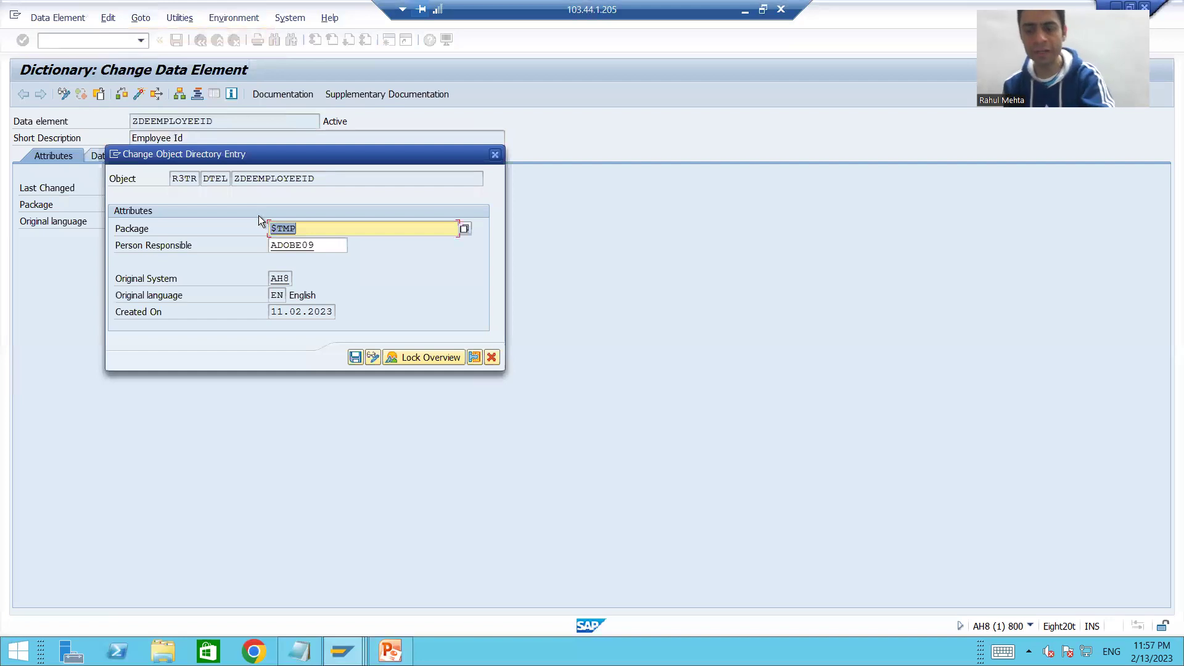
key(BackSpace)
click(298, 241)
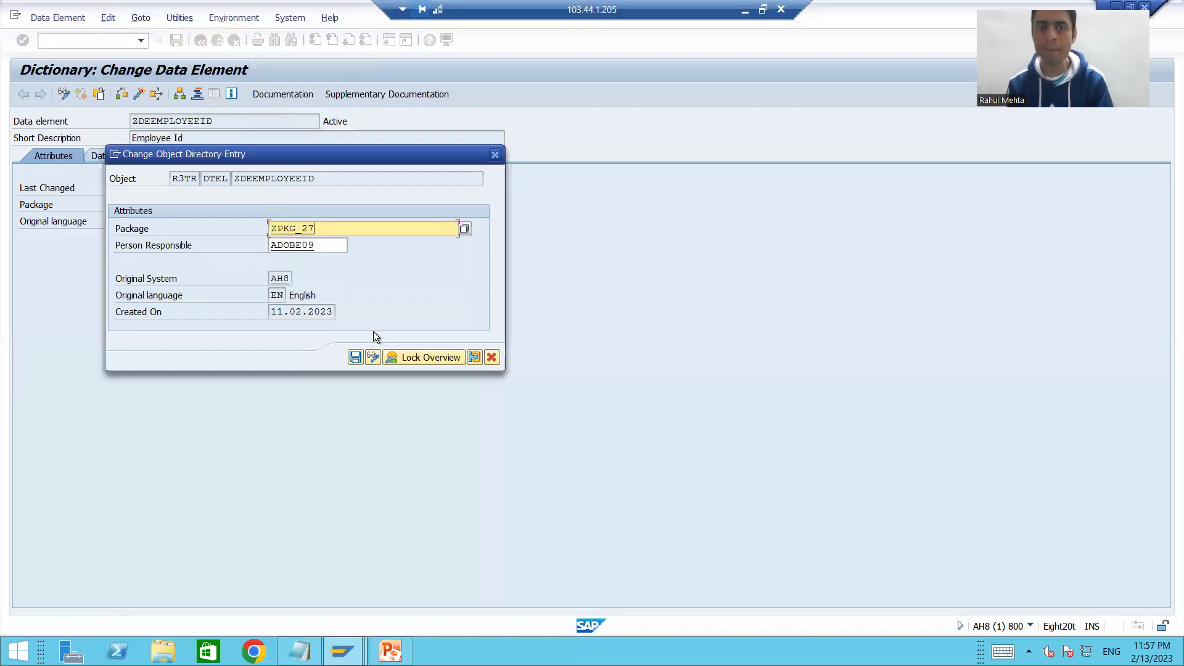
click(354, 357)
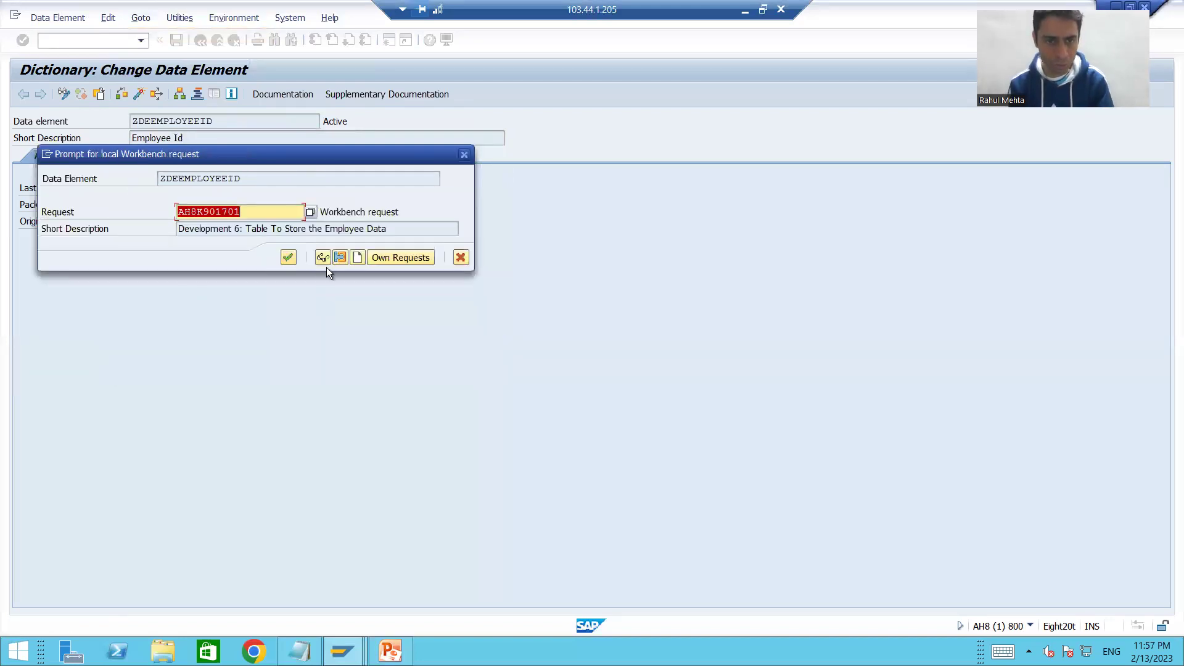
Step: Assign data element ZDEEMPLOYEEID to task AH8K901702 under own request AH8K901701 and activate the data element
click(395, 257)
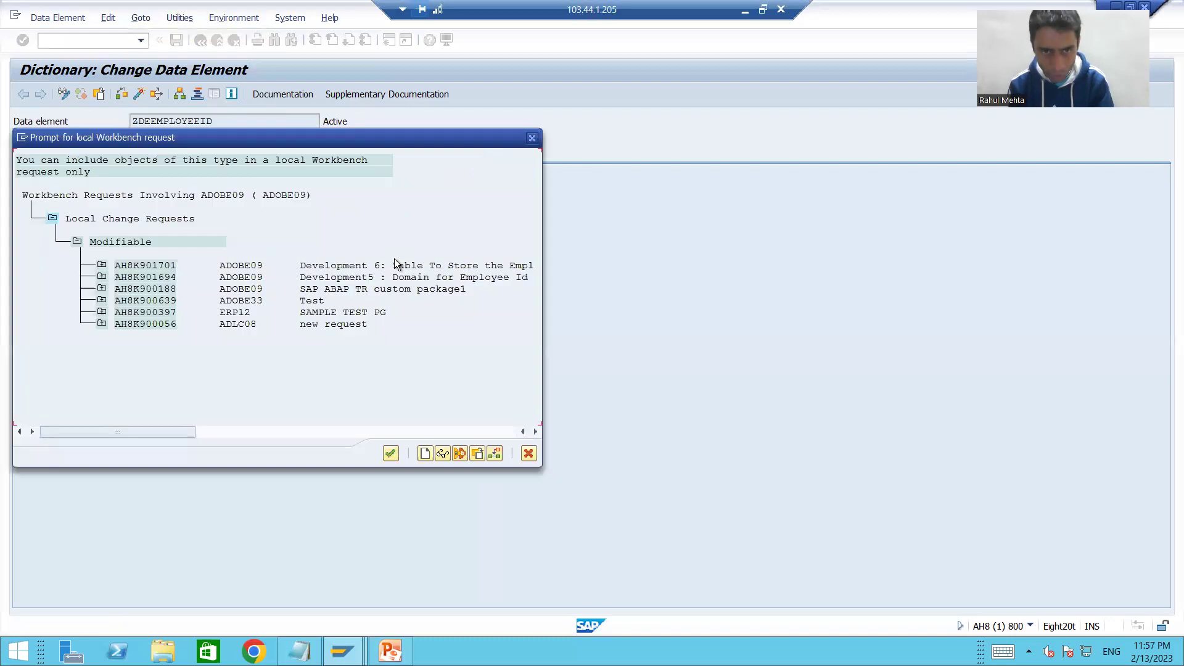
click(102, 265)
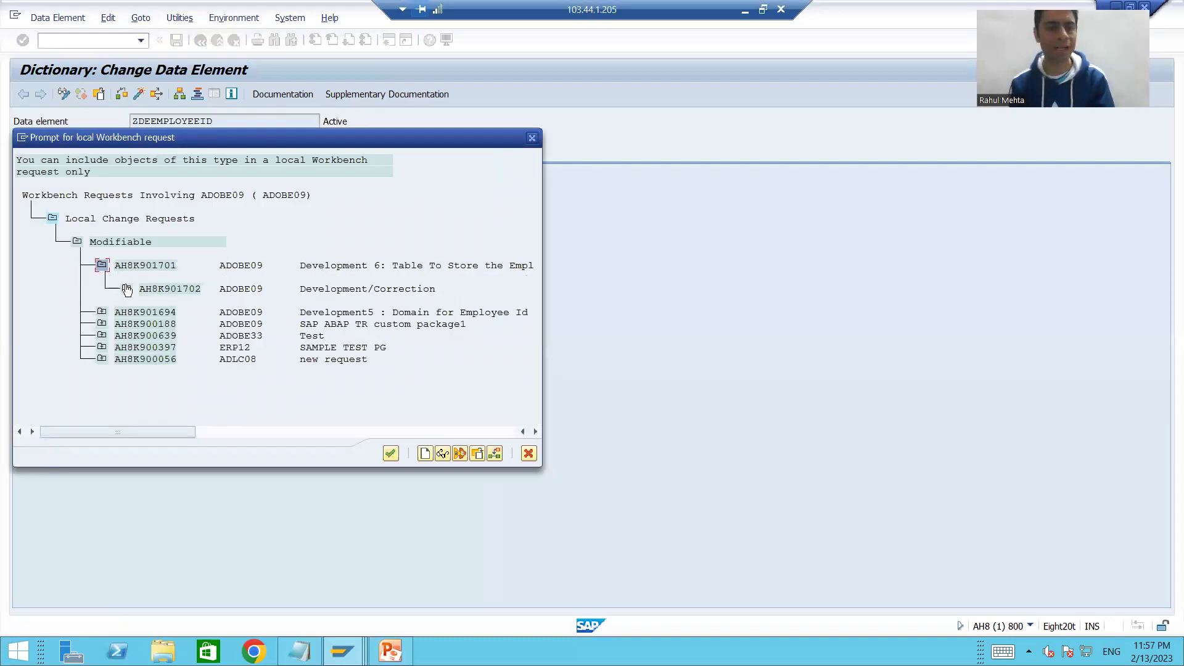
click(125, 288)
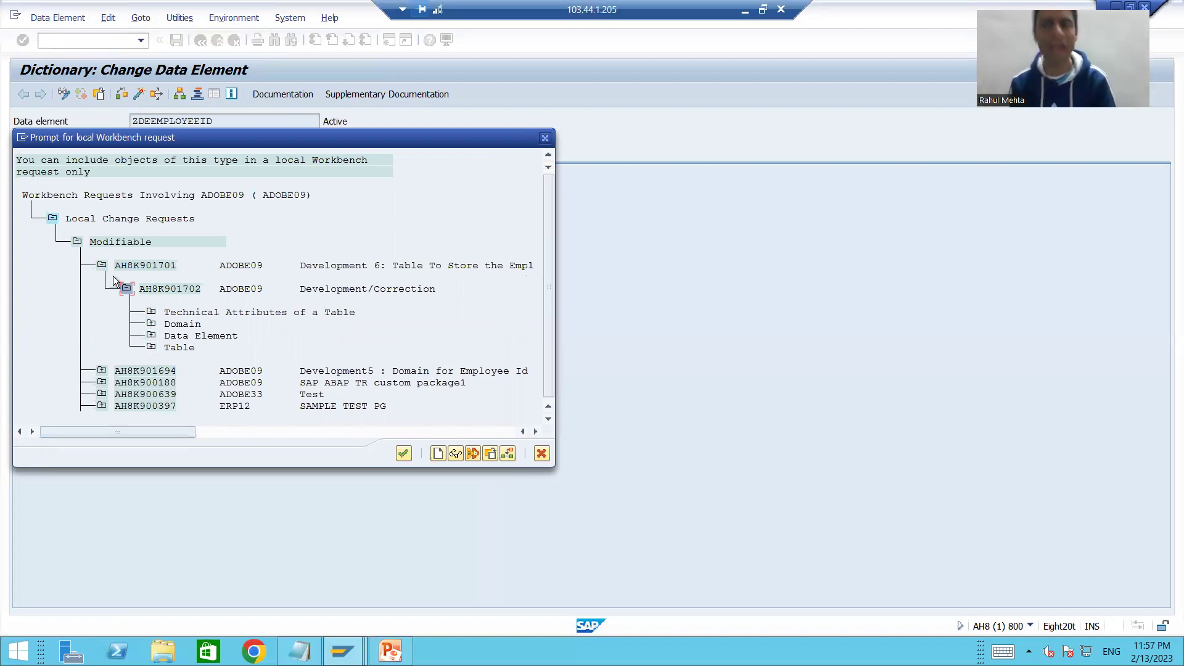
double_click(158, 286)
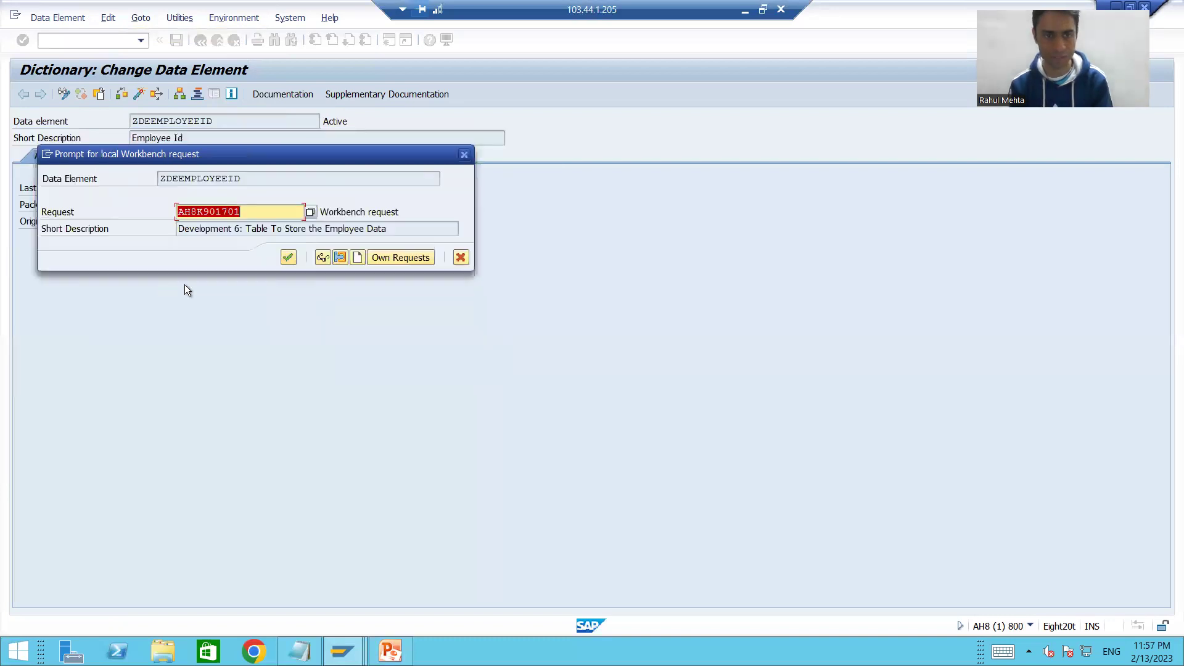
click(288, 258)
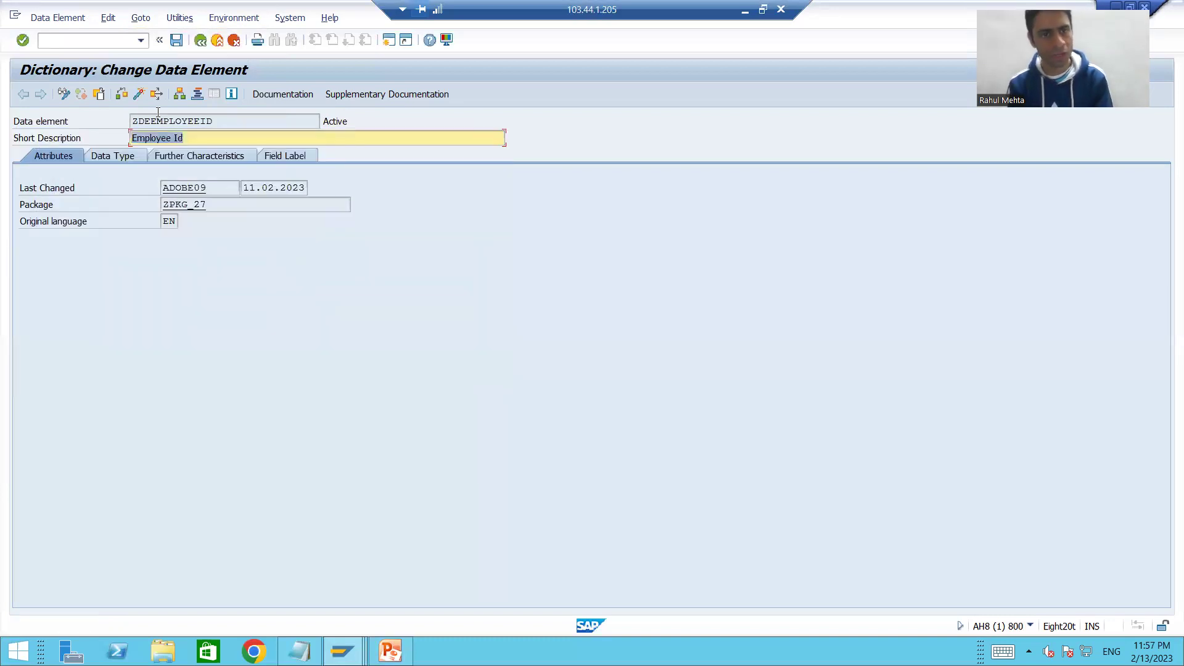
click(140, 95)
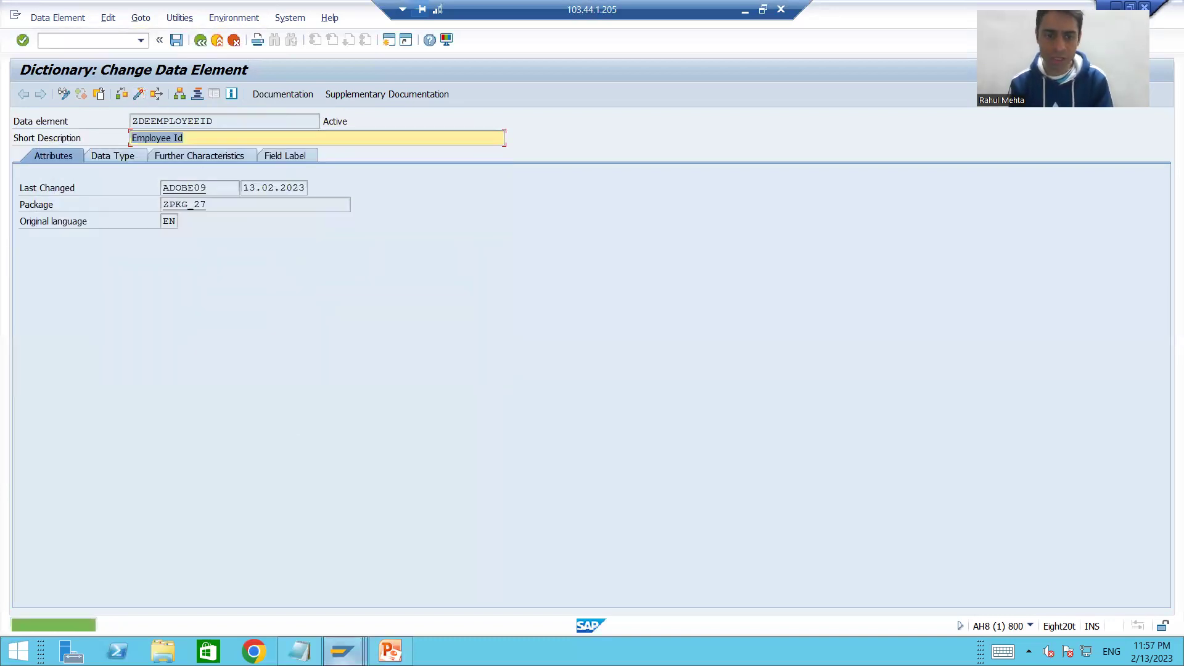
Step: Refresh the request list in the Transport Organizer session and examine the domains and data elements under task AH8K901702
click(342, 650)
click(483, 590)
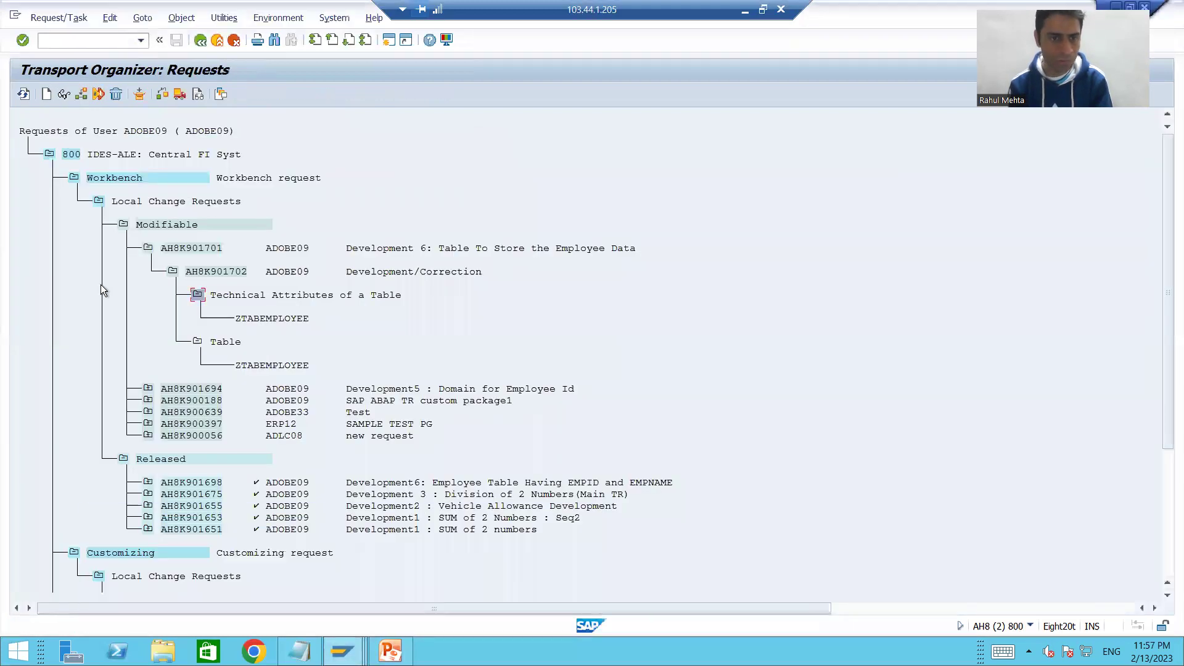
click(24, 94)
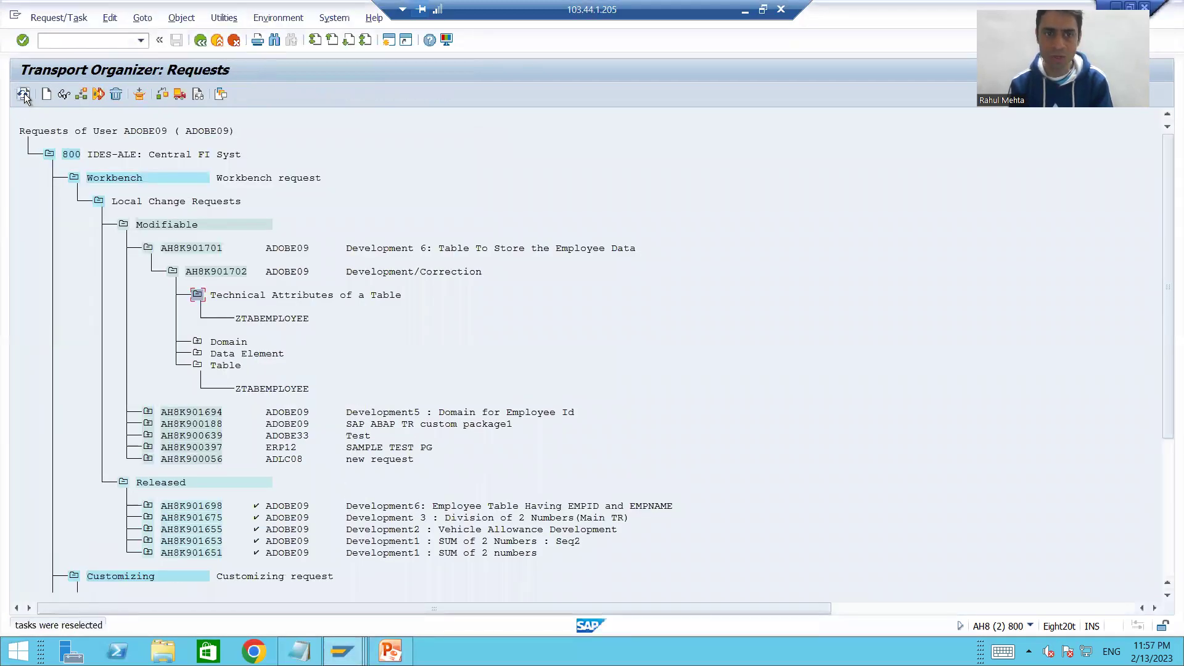
click(198, 343)
click(198, 401)
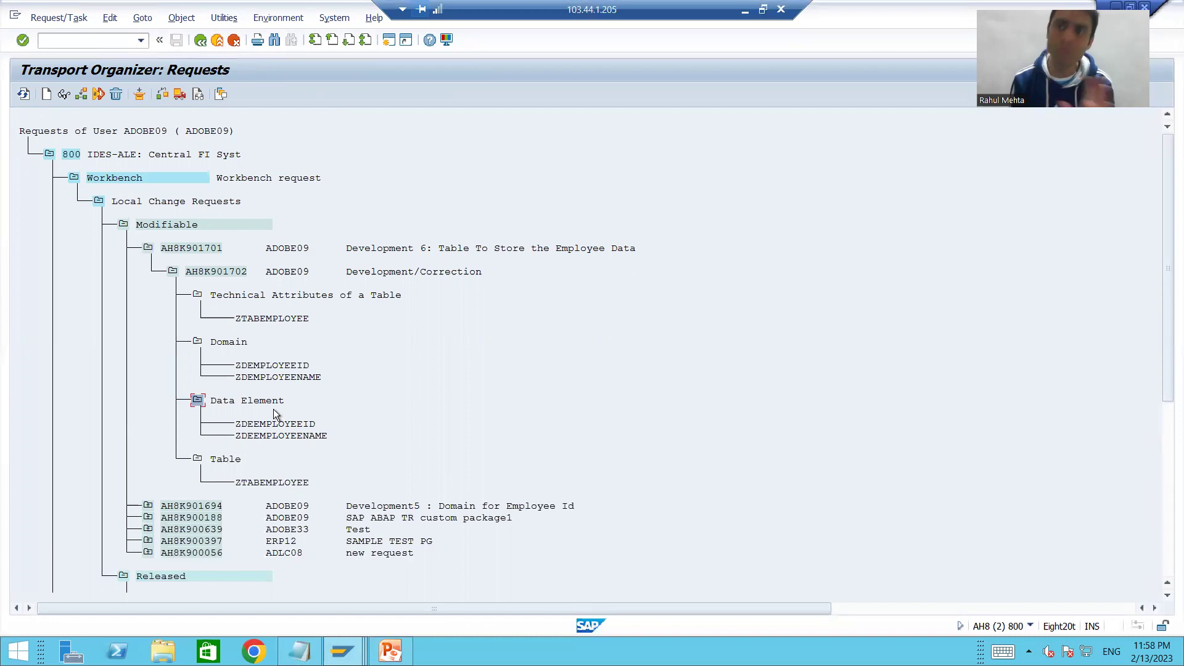
Step: Release task AH8K901702 and its request AH8K901701, refresh the request list, and mark the released request's line
click(221, 274)
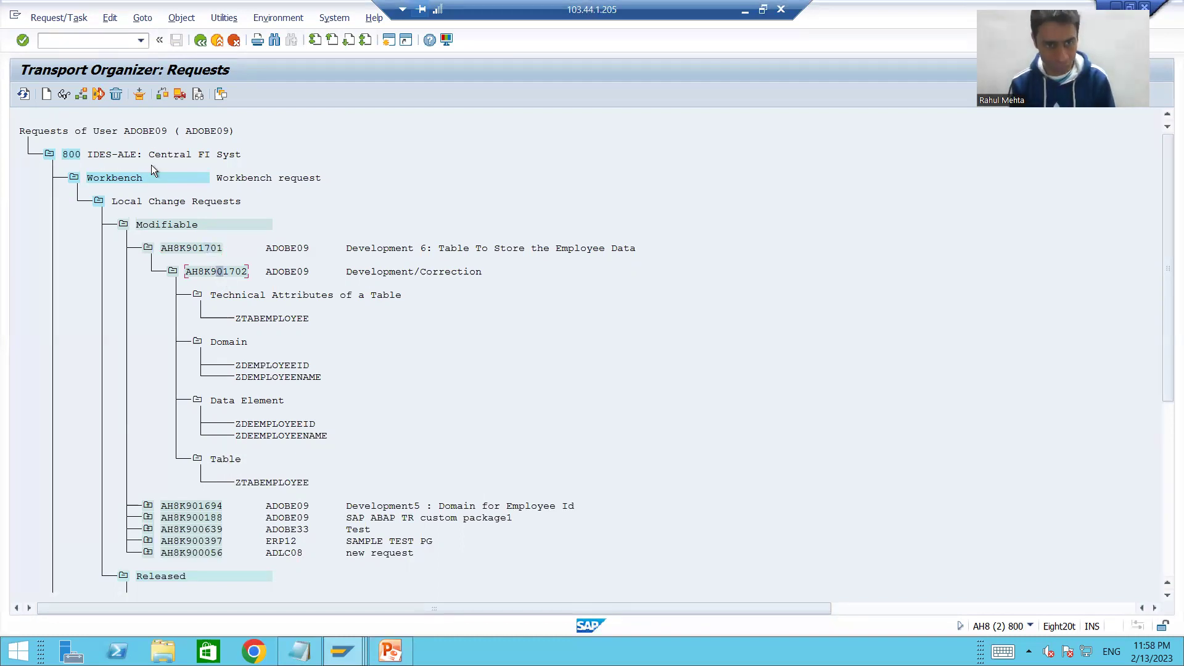
click(183, 91)
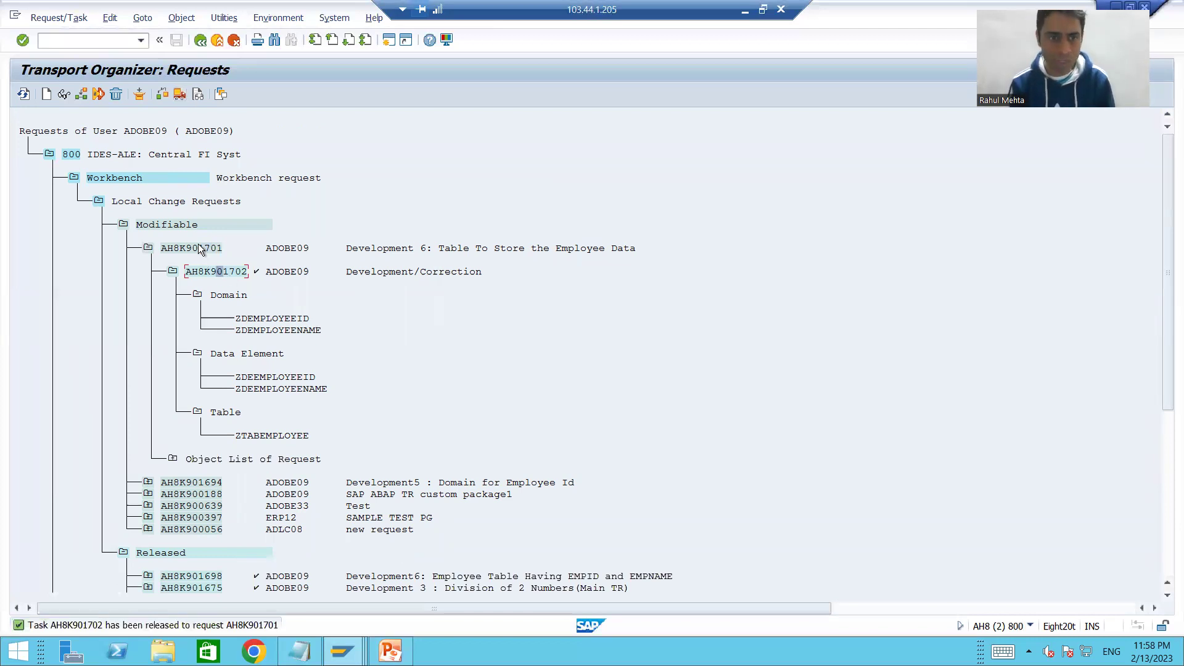
click(180, 97)
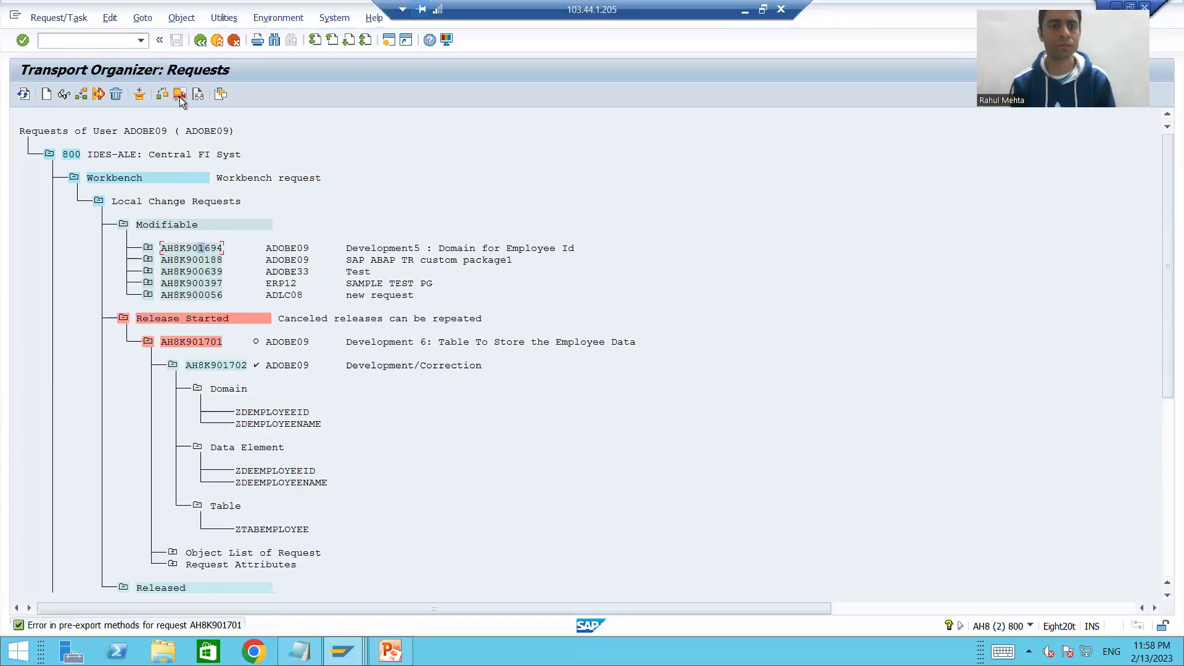
click(23, 94)
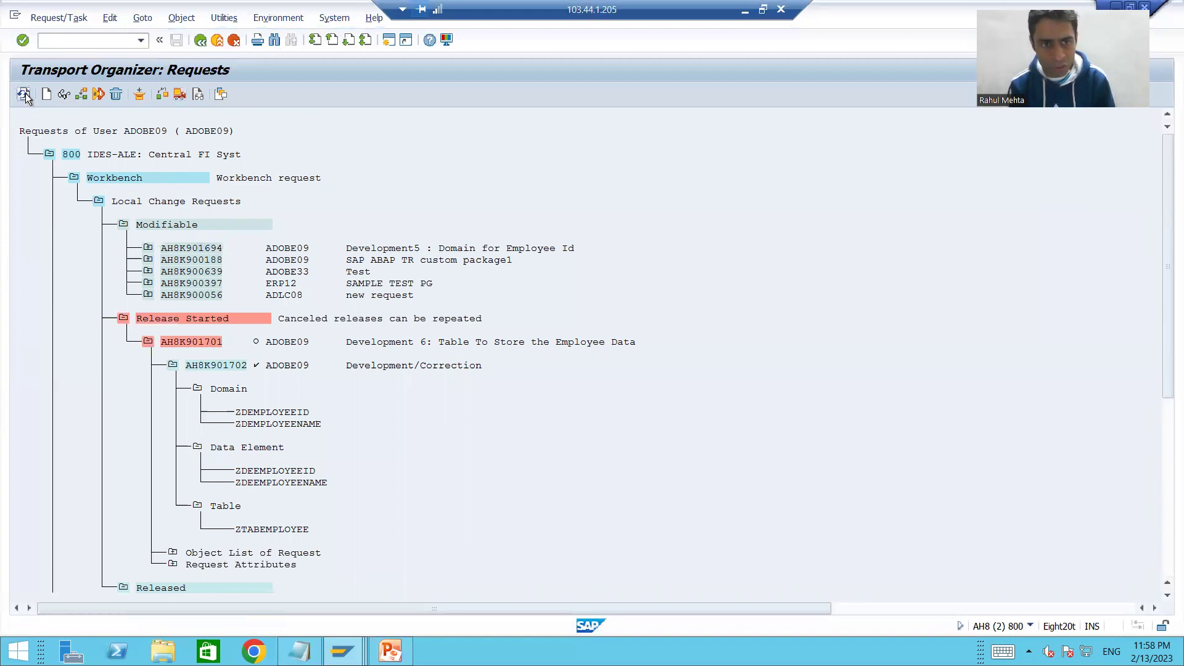
click(148, 343)
drag(163, 343, 649, 341)
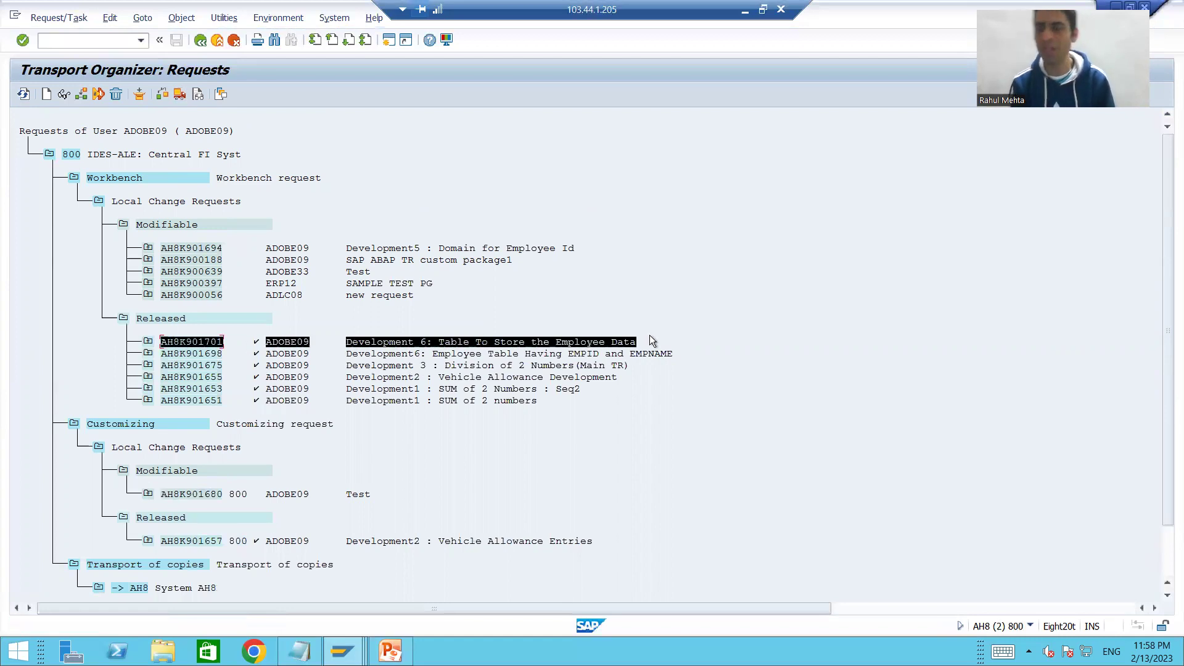
key(ctrl+c)
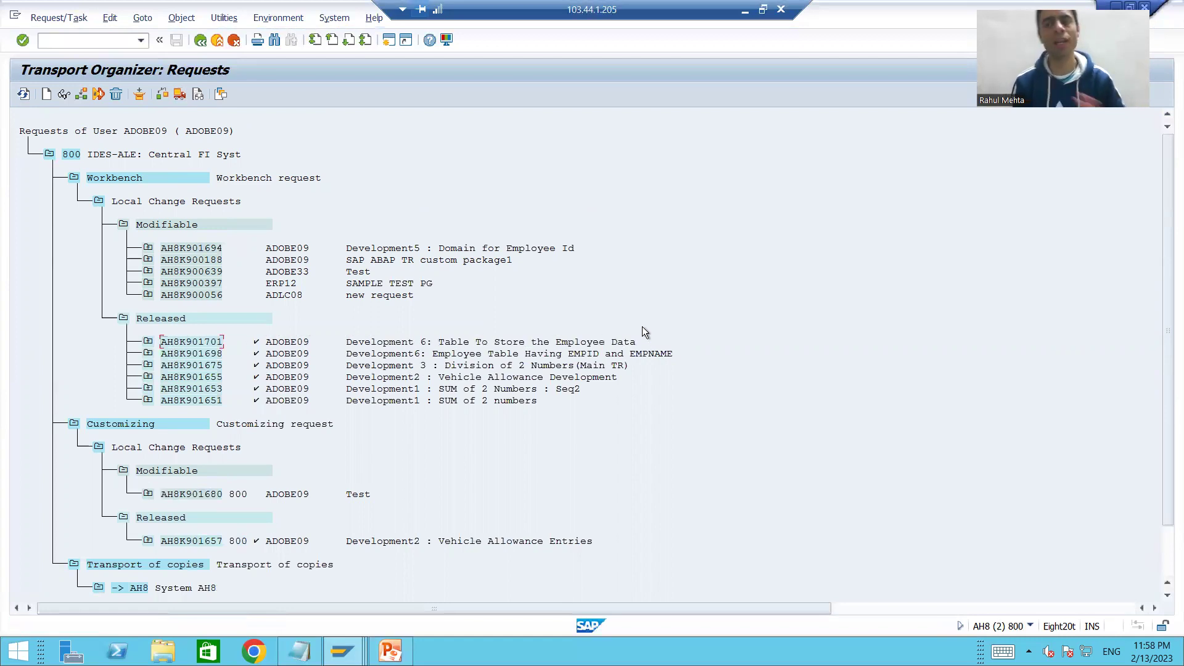
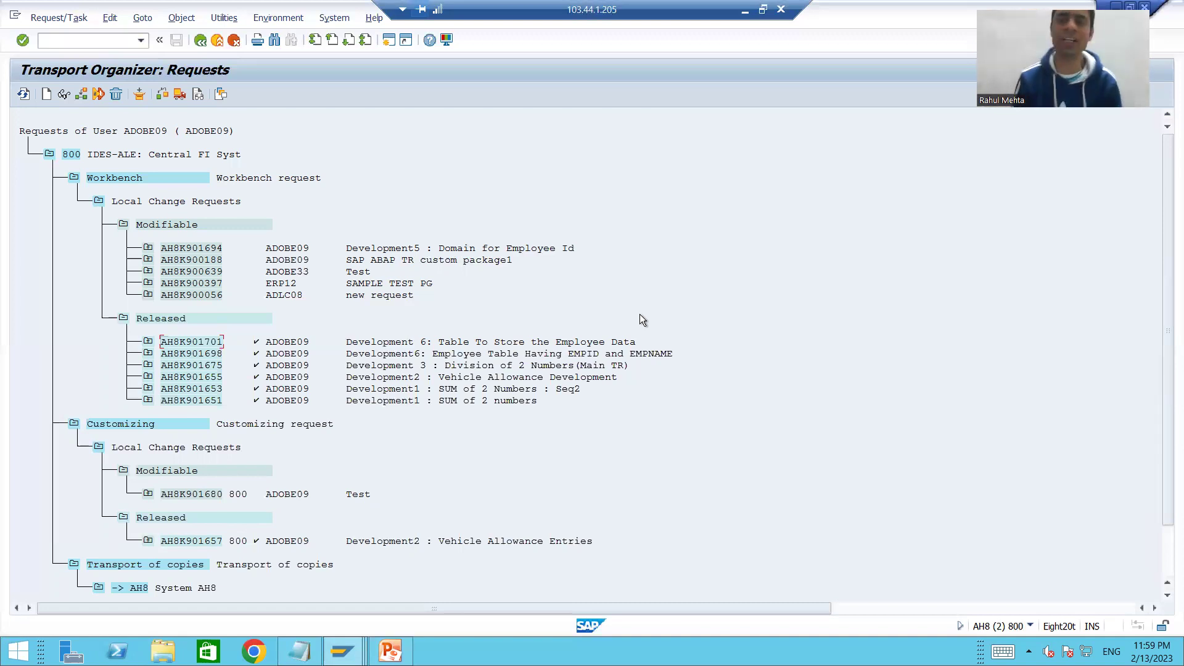
Step: Open the ABAP Editor in a new session and start creating program ZEMP_SAMPLE
click(58, 42)
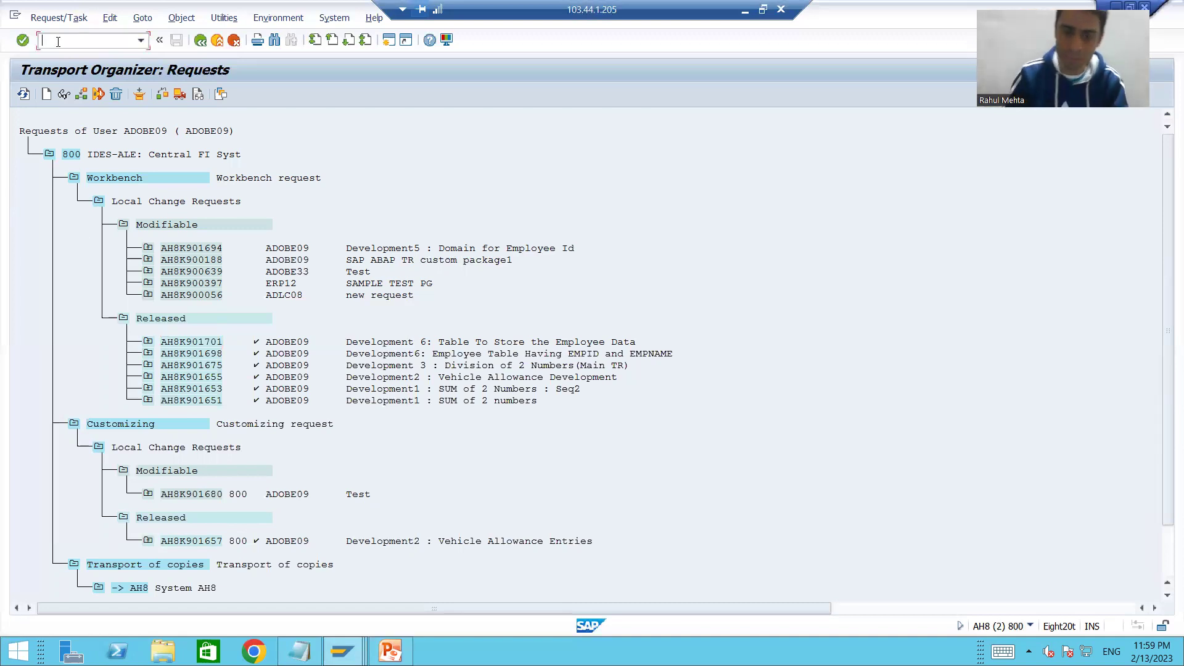
text(se09)
key(Return)
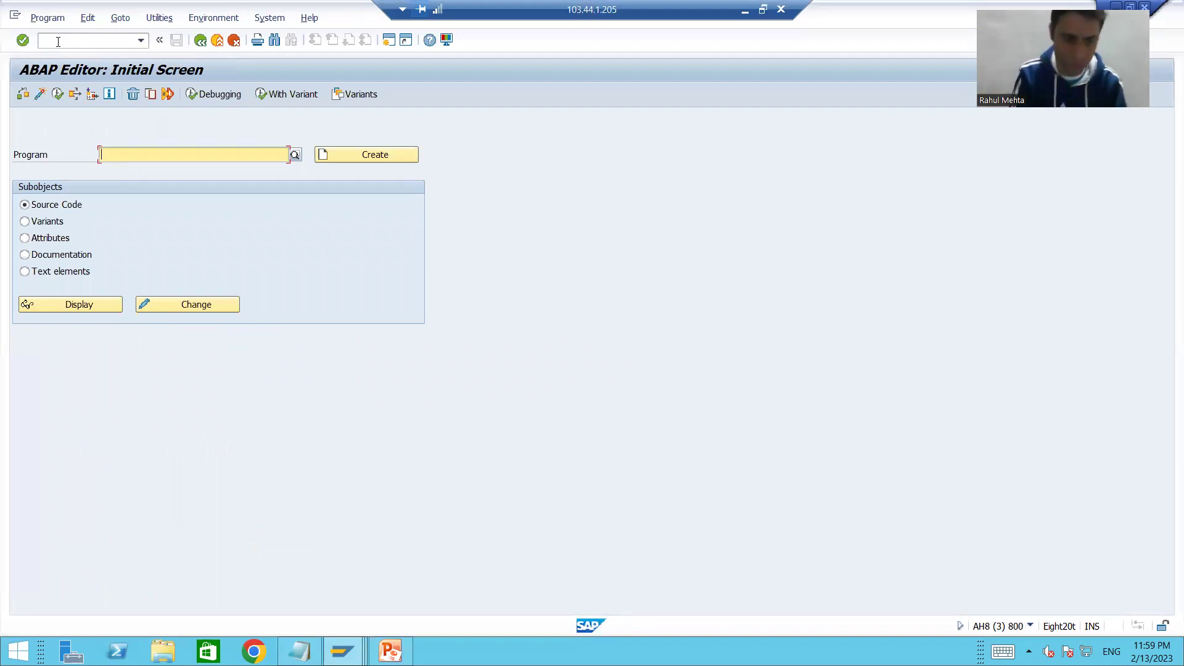
text(ZEMP_)
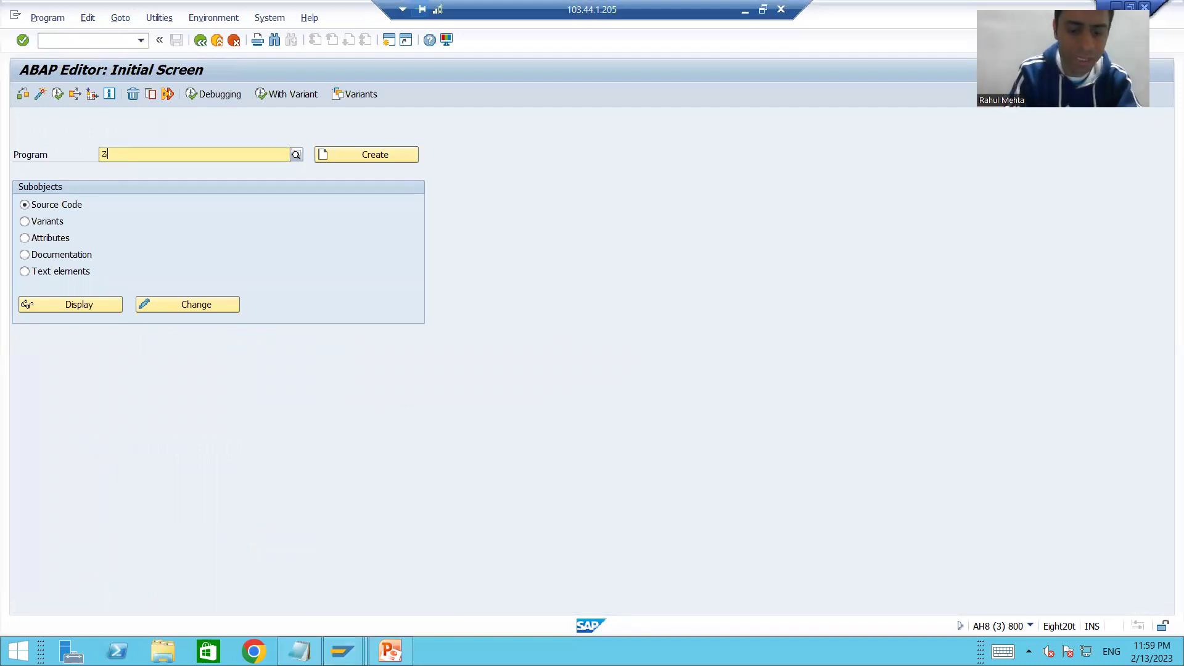
text(SAMPLE)
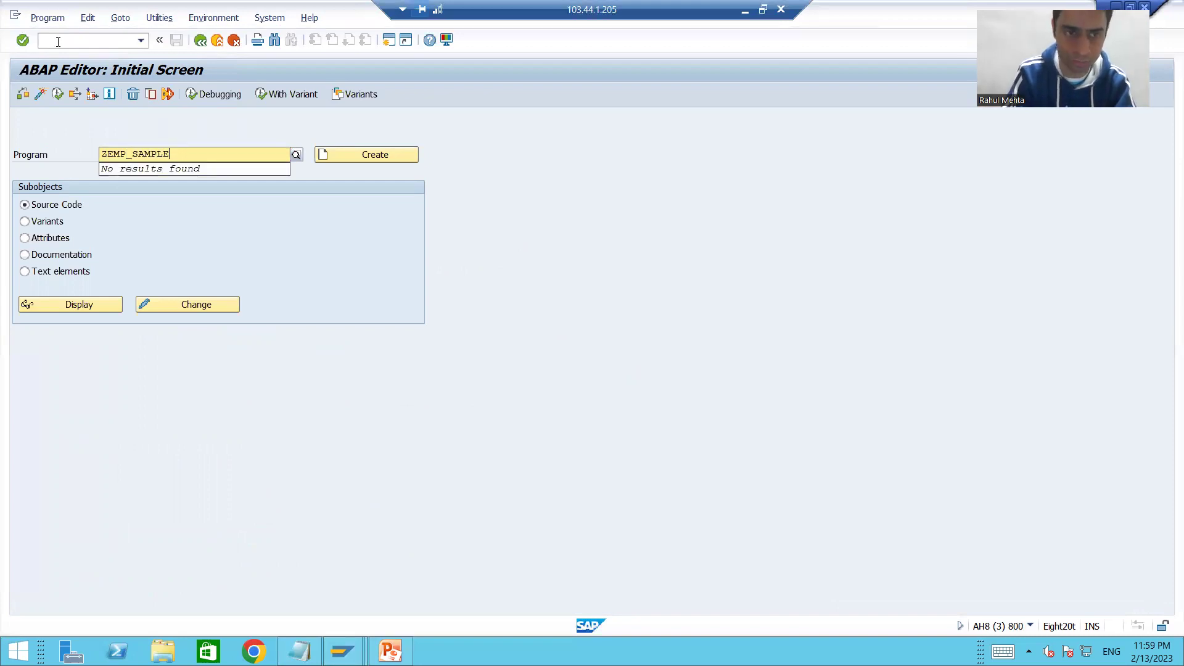
key(Return)
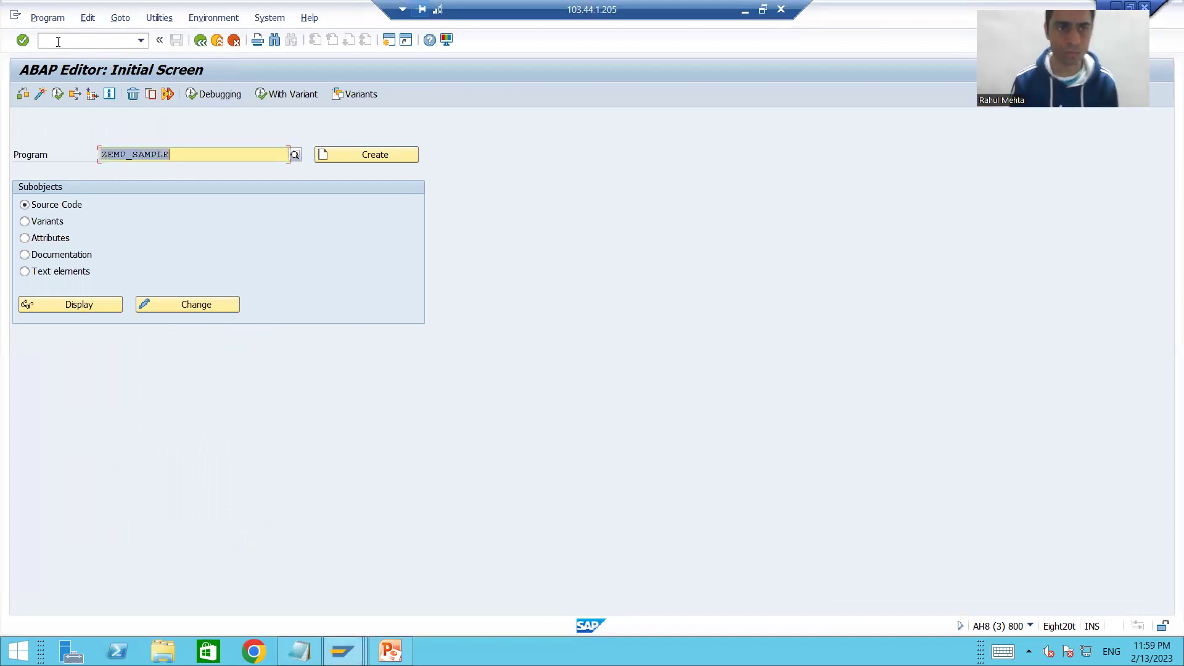
click(335, 150)
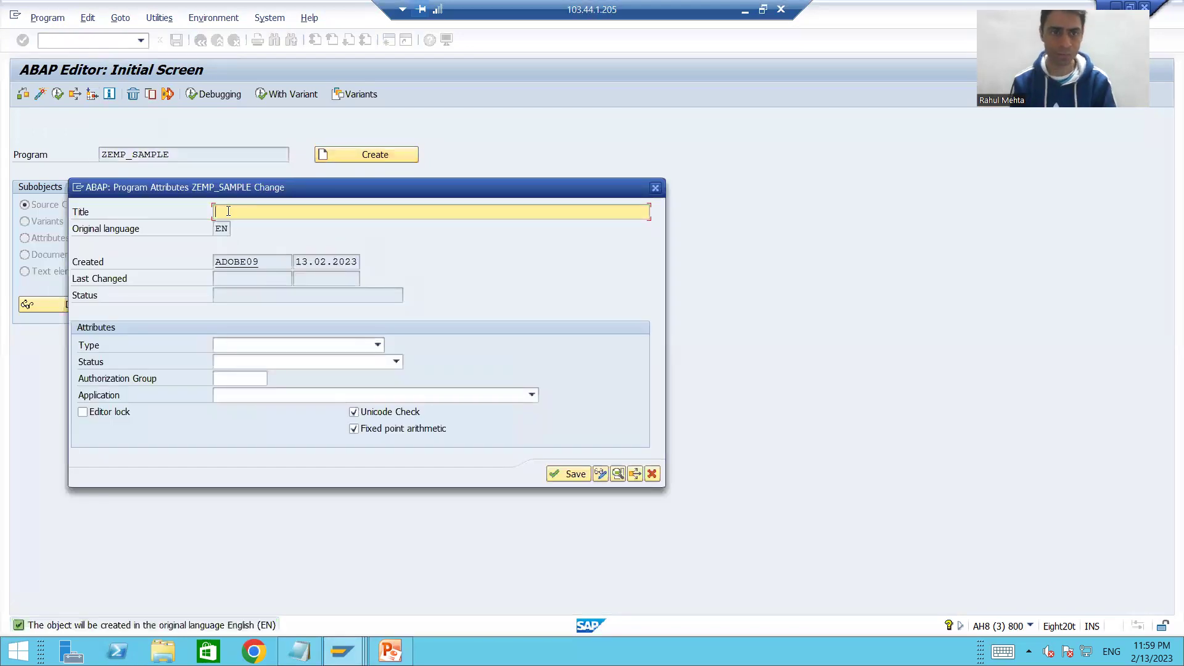
Step: Title the program "Employee Sample Program", set its type to Executable program, and save the attributes
text(Emp)
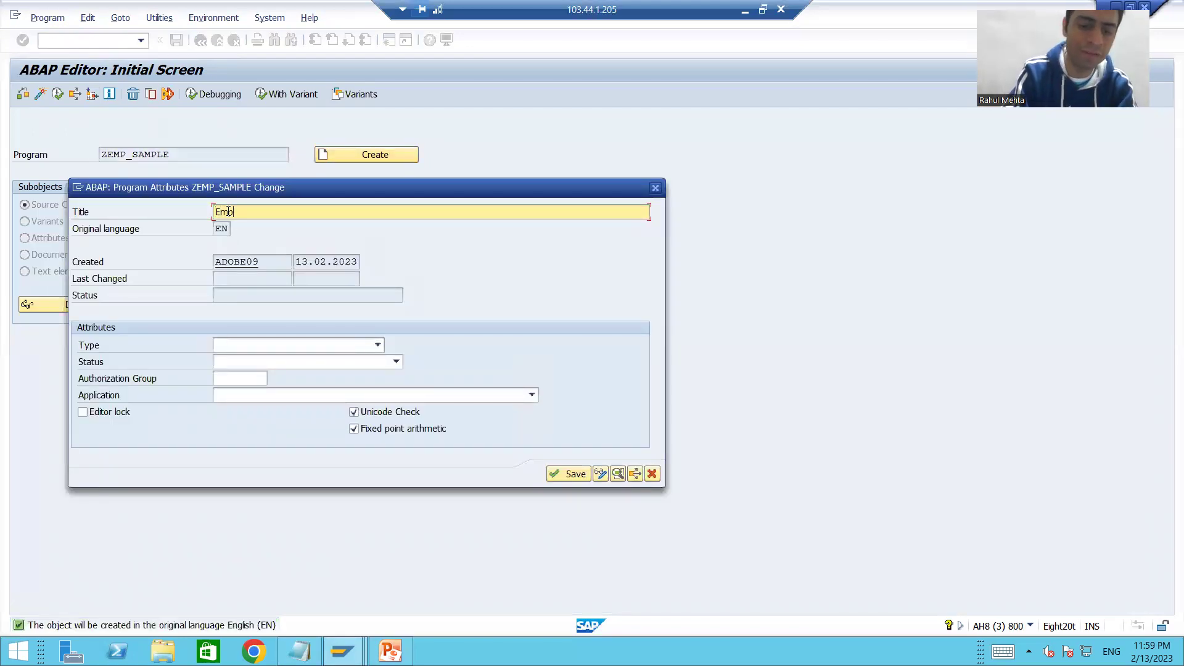
text(loyee Samp)
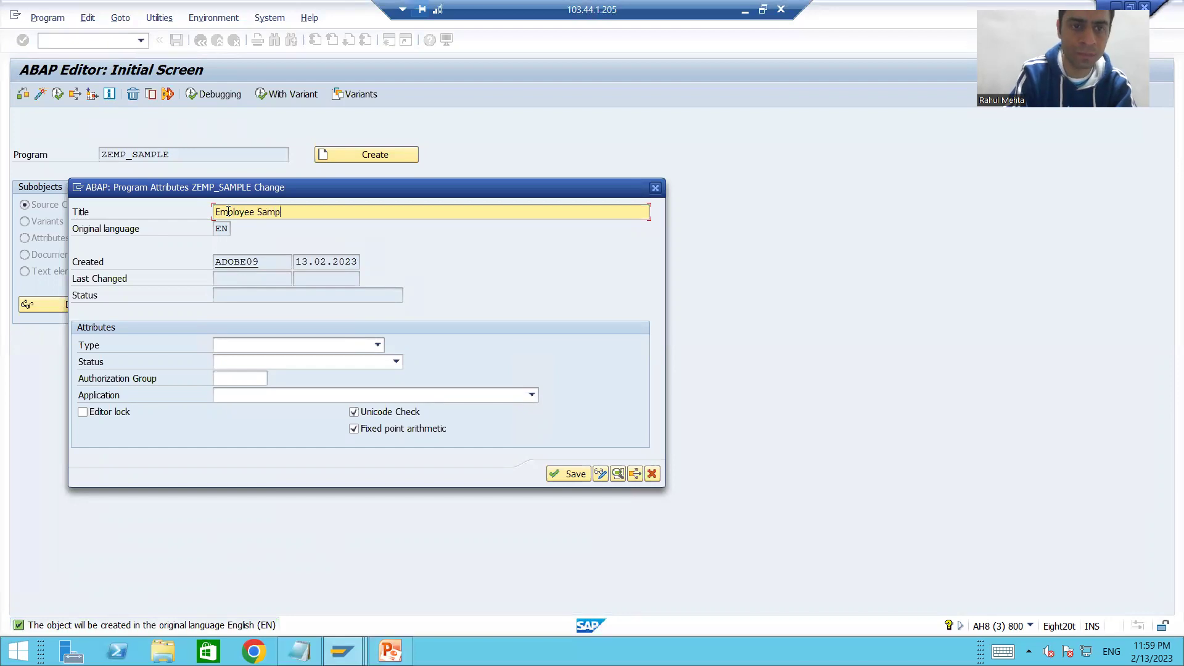
text(le Progra)
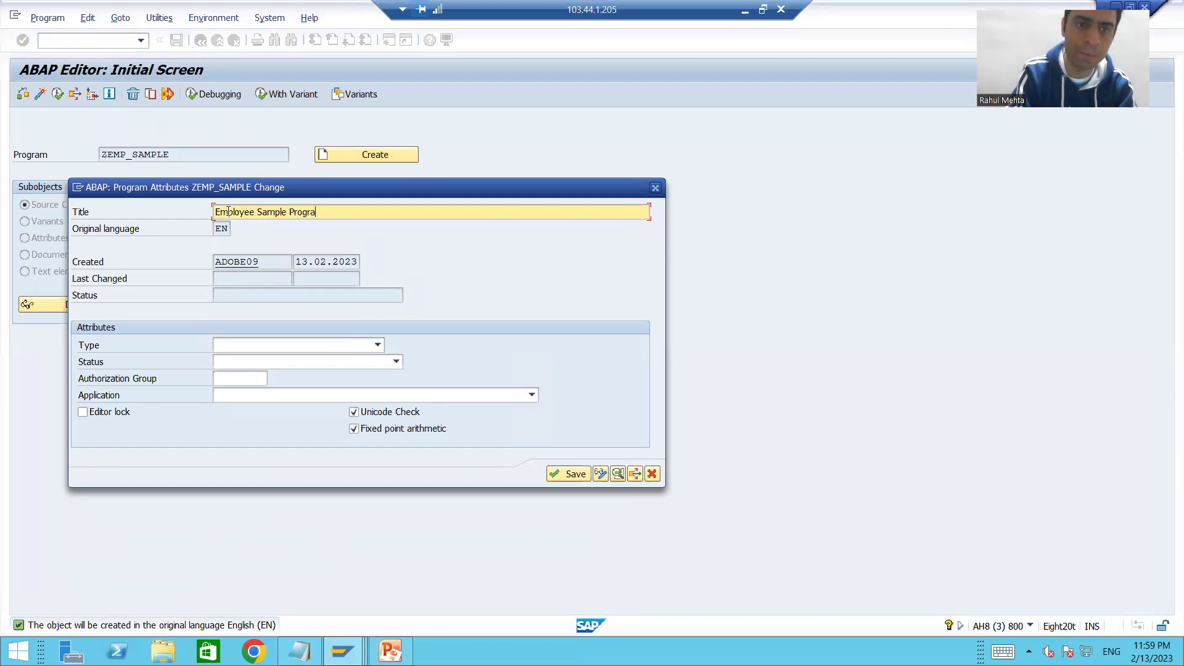
text(m)
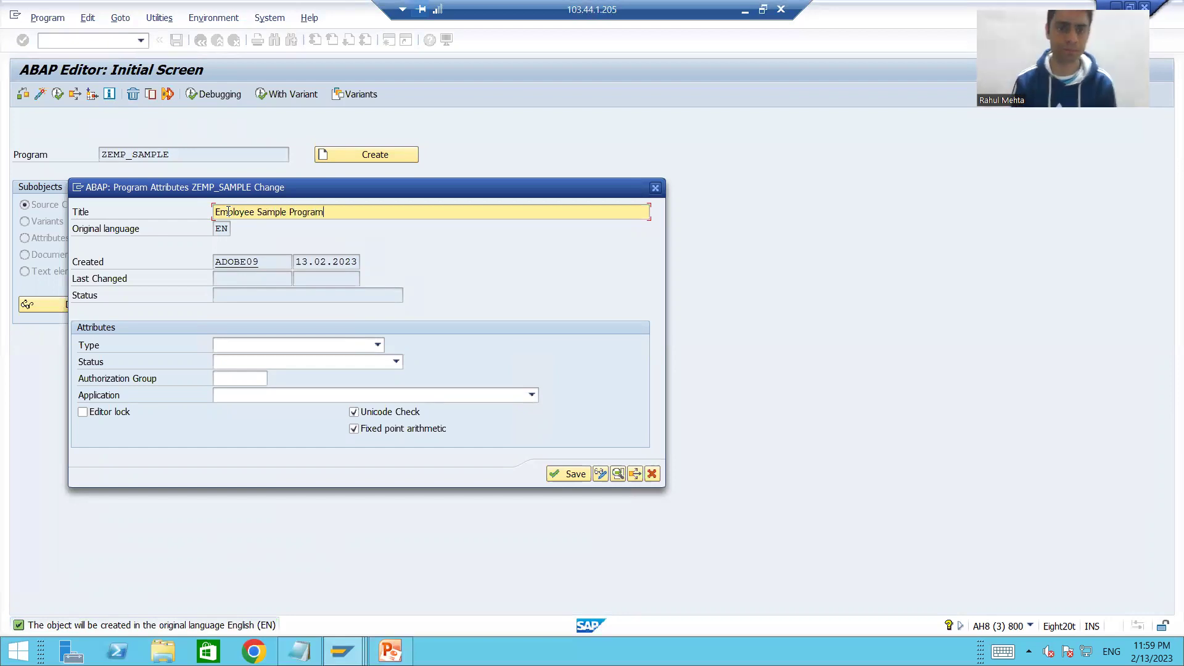
click(260, 344)
click(257, 354)
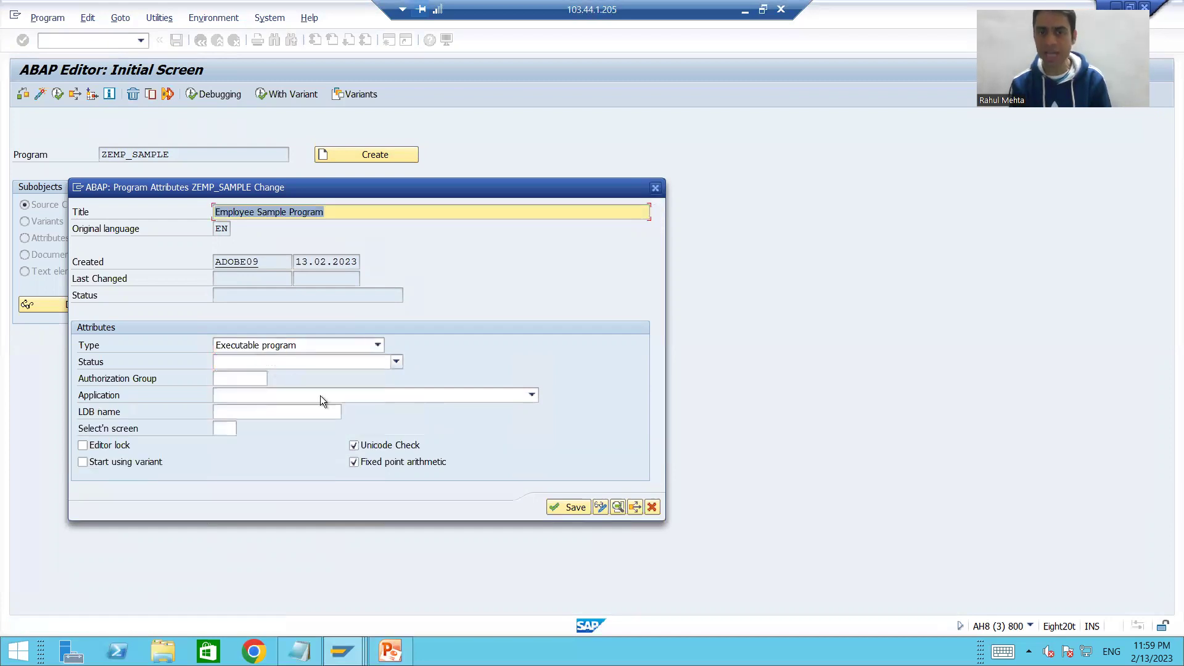
click(568, 506)
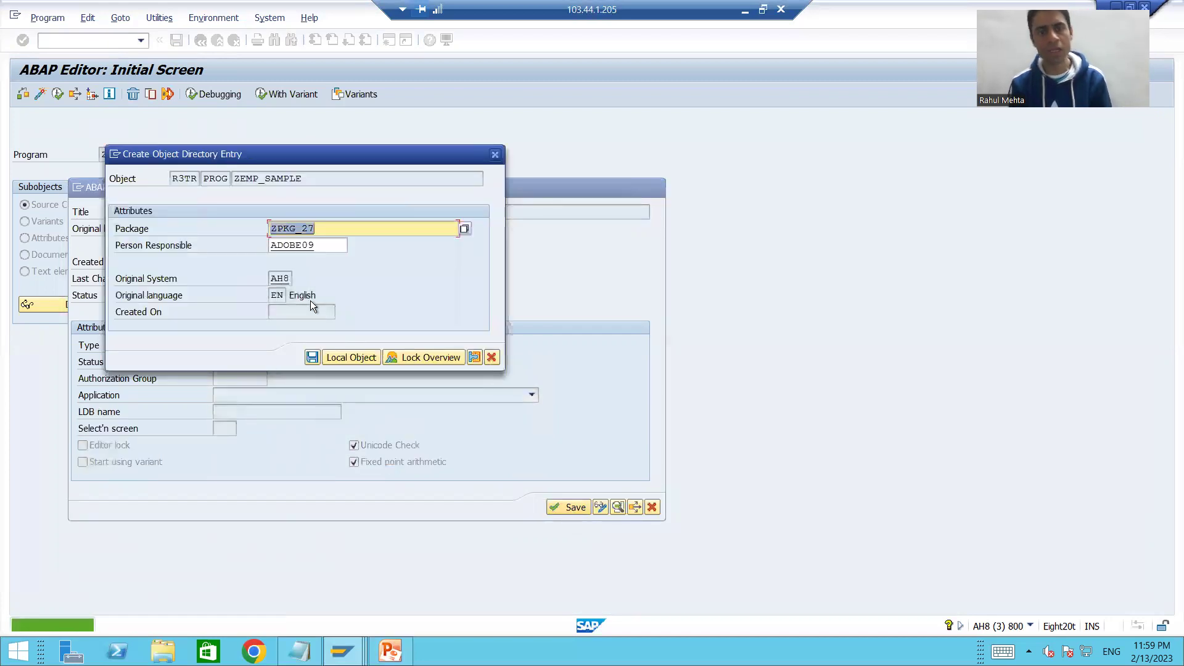
Step: Store program ZEMP_SAMPLE in package $TMP as a local object and activate it
key(BackSpace)
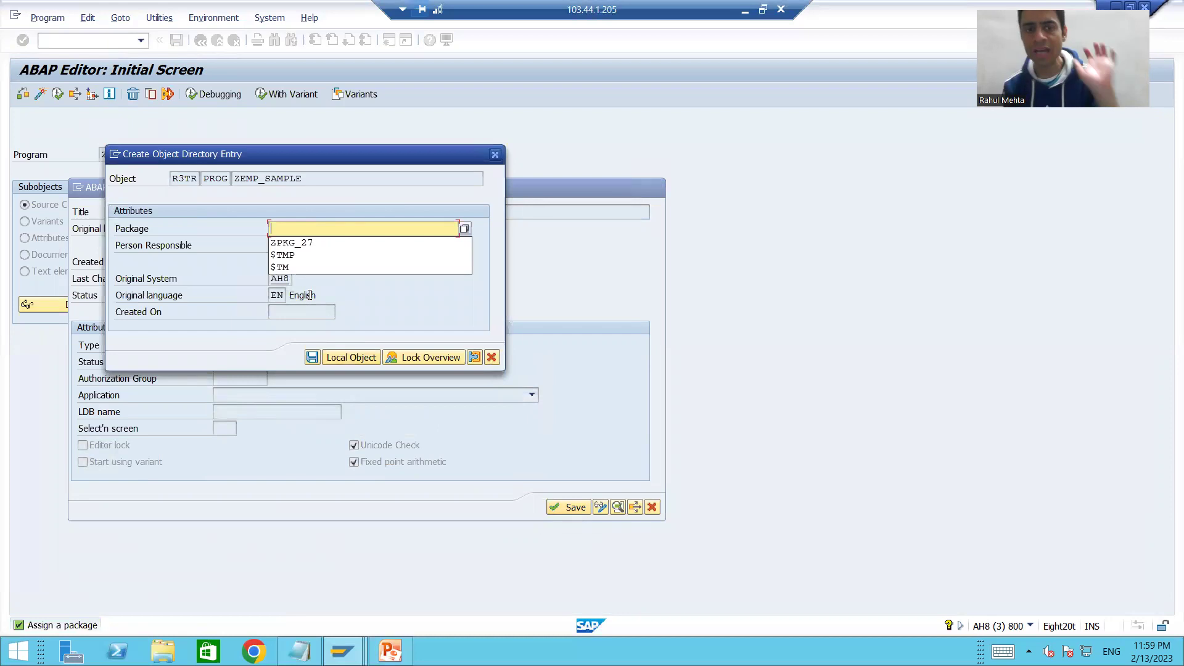
click(299, 255)
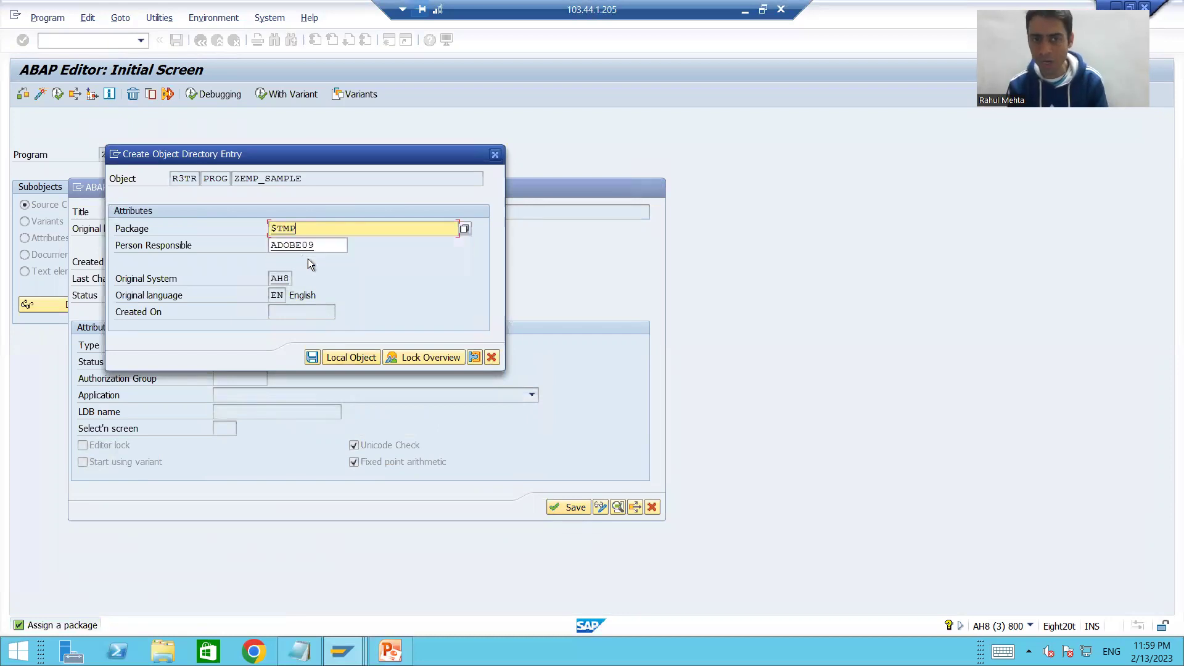
click(353, 357)
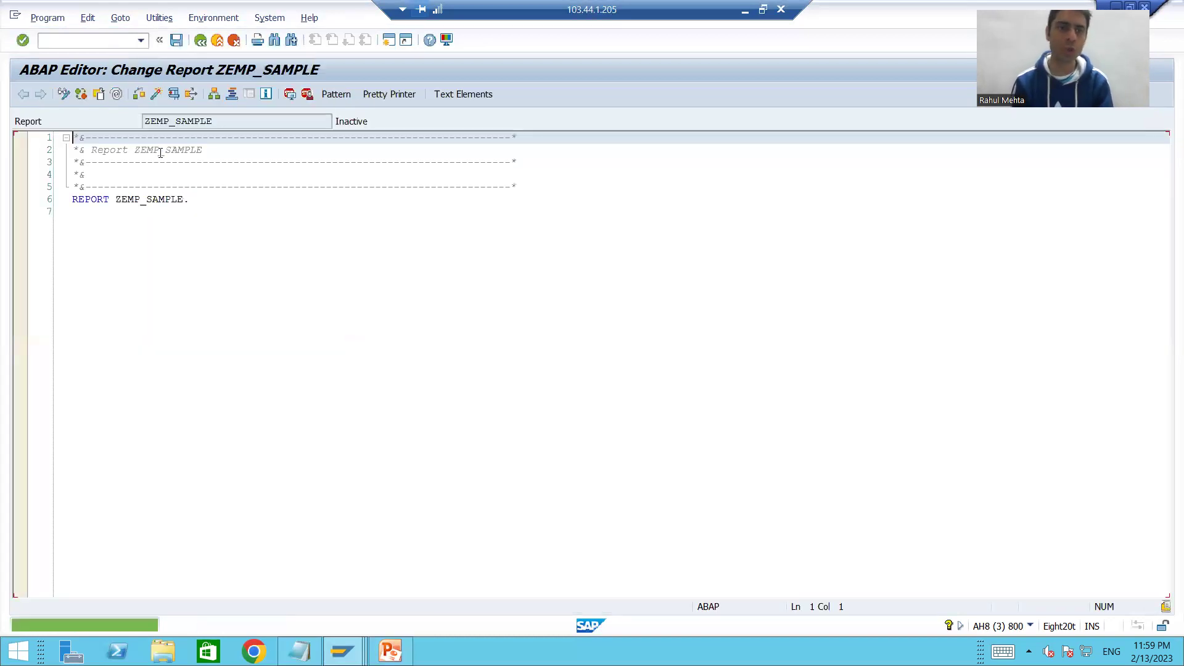
click(155, 93)
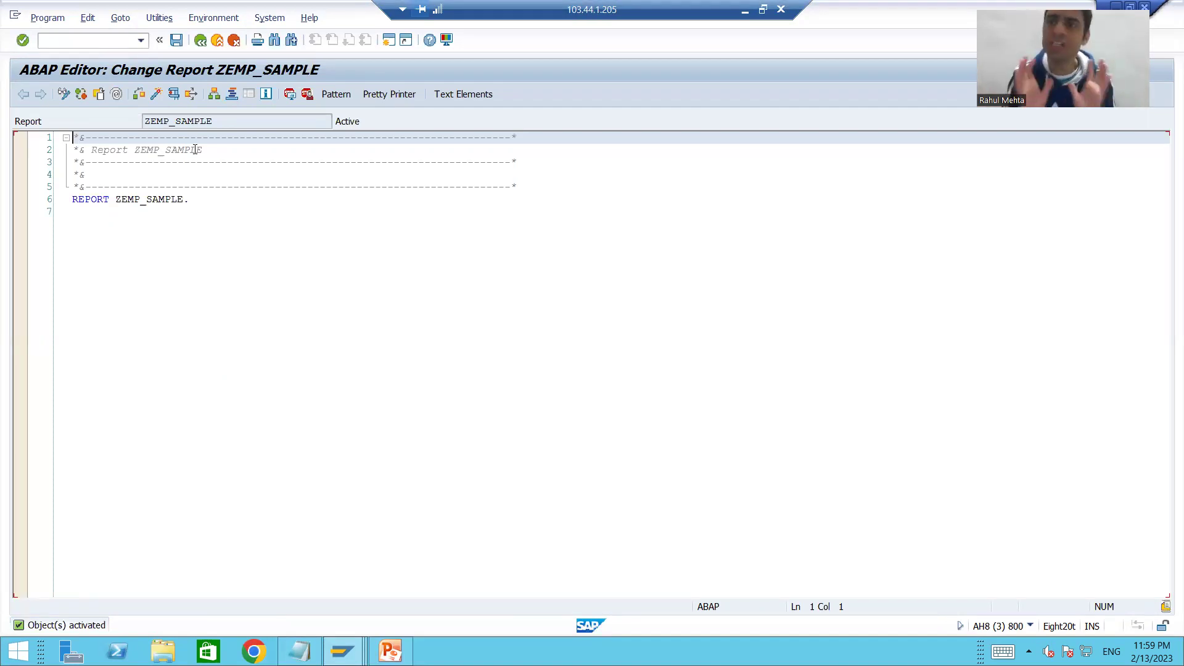
Step: Check the package assignment in the attributes of program ZEMP_SAMPLE, then close them
click(122, 19)
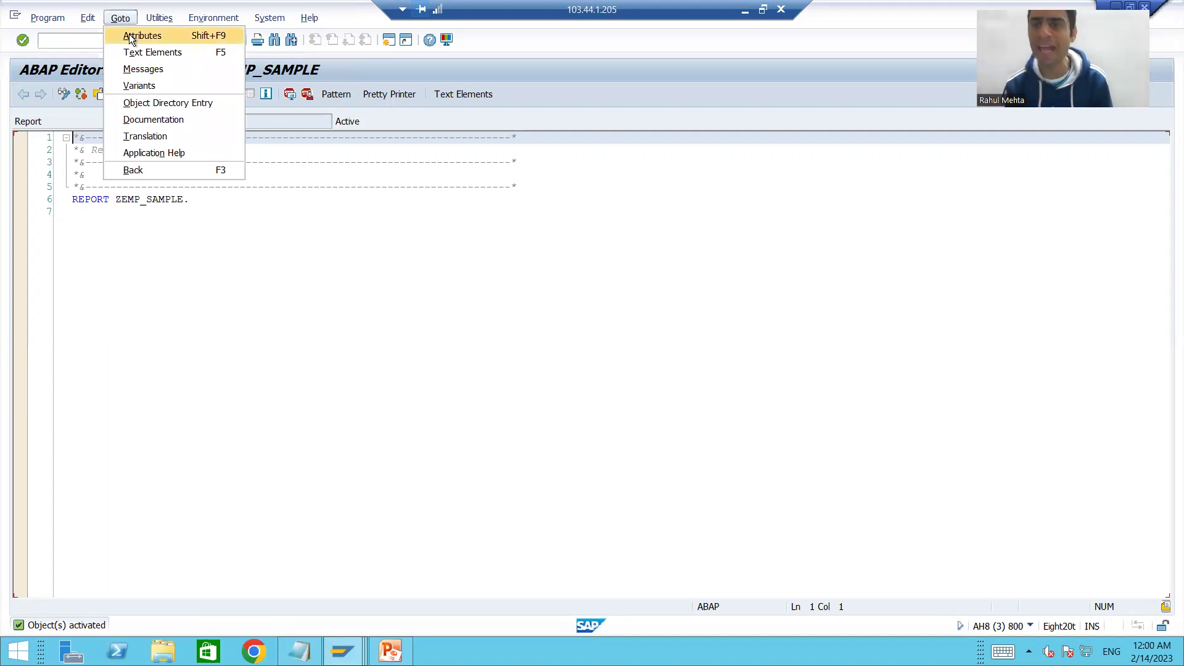
click(132, 38)
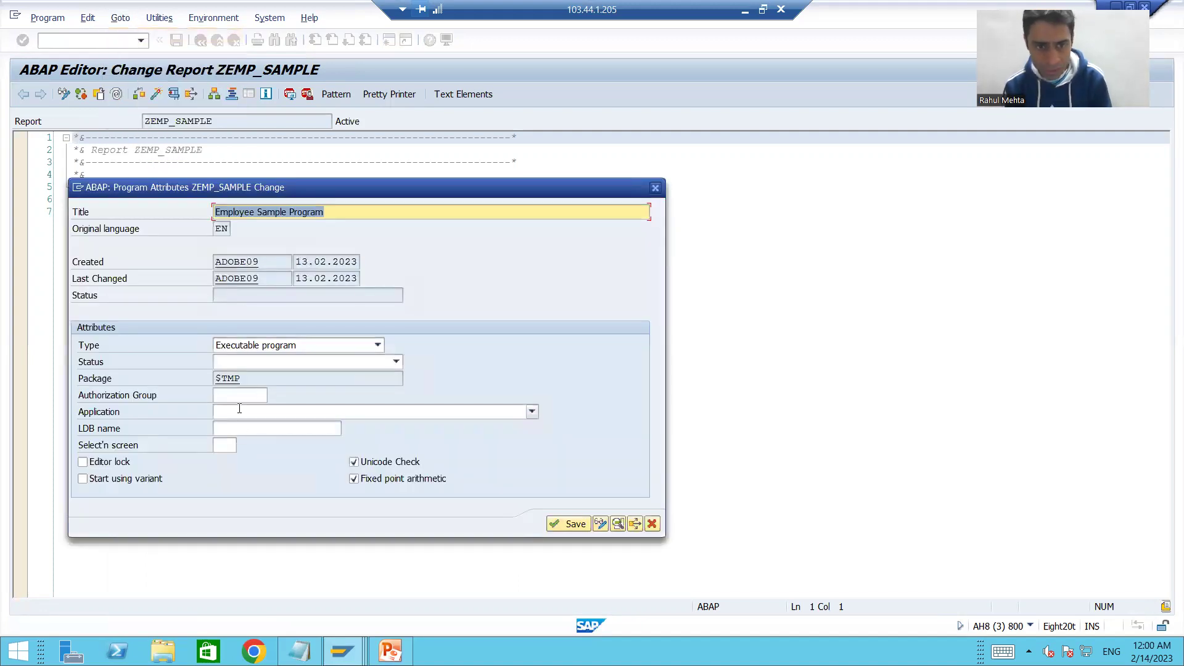
click(248, 385)
drag(247, 384, 216, 378)
click(215, 378)
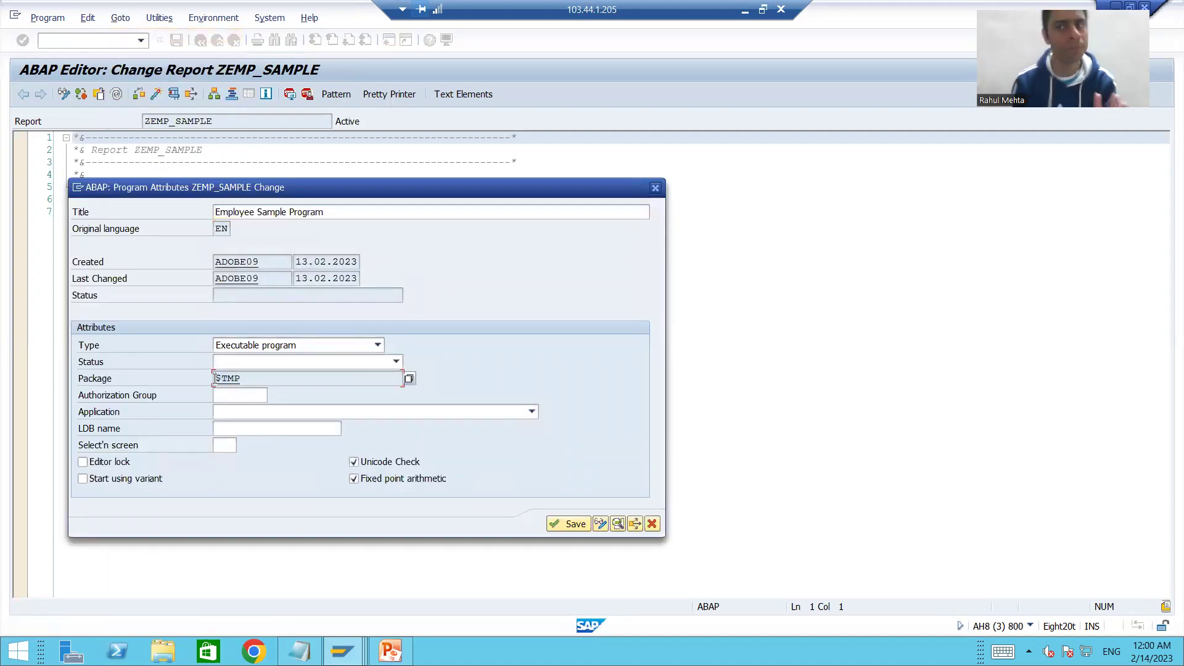
click(655, 187)
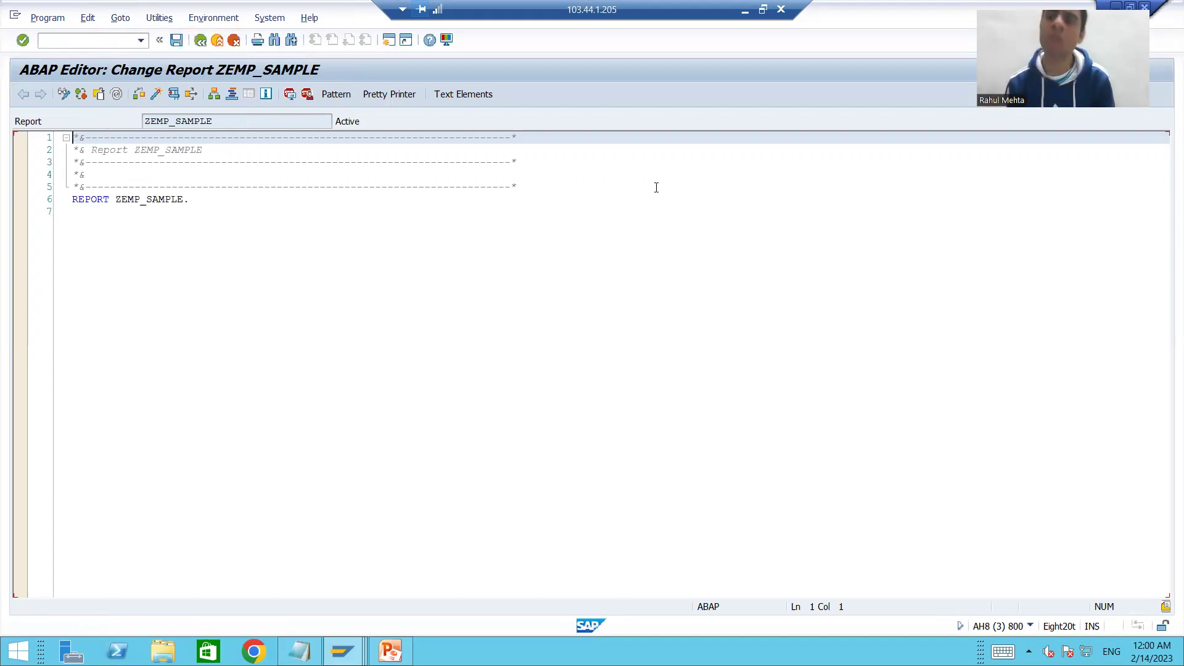
Step: Try changing the package to ZPKG_27 in ZEMP_SAMPLE's object directory entry, and cancel at the transport request prompt
click(122, 18)
click(140, 102)
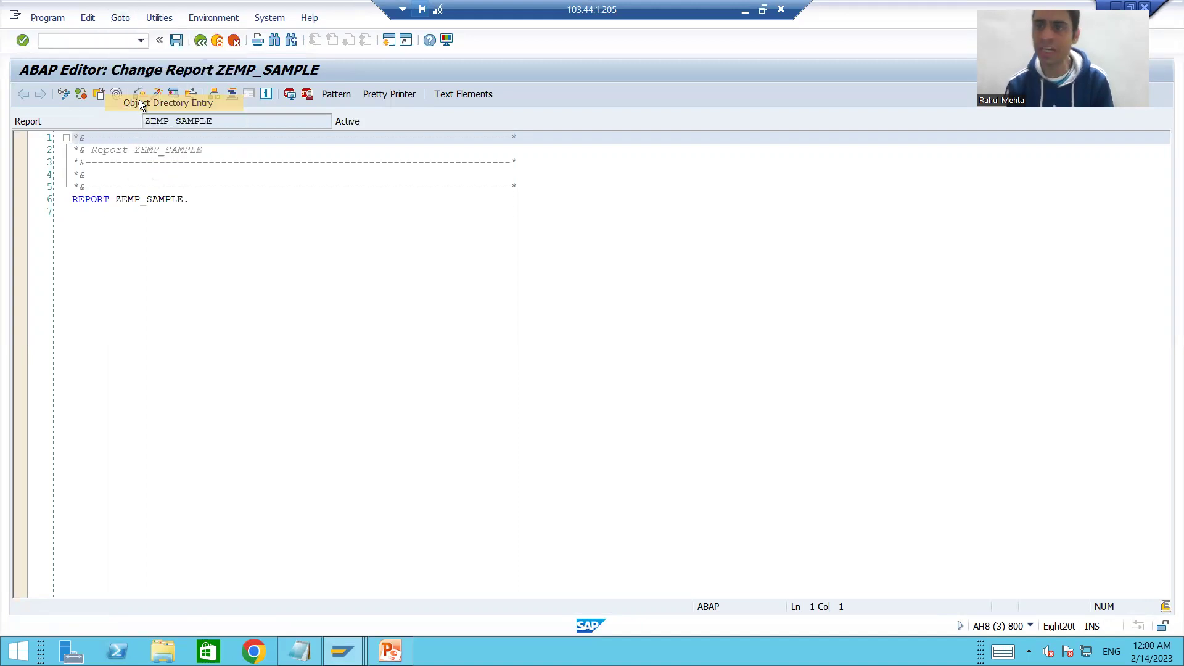
click(390, 357)
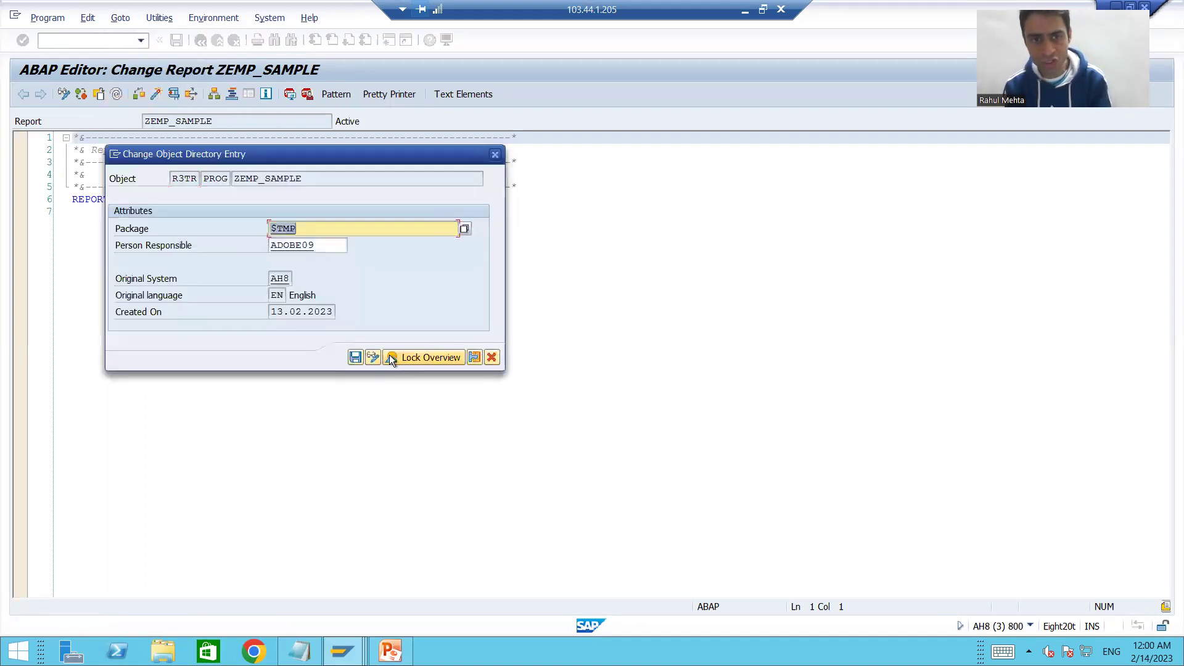
key(BackSpace)
key(BackSpace)
key(BackSpace)
key(BackSpace)
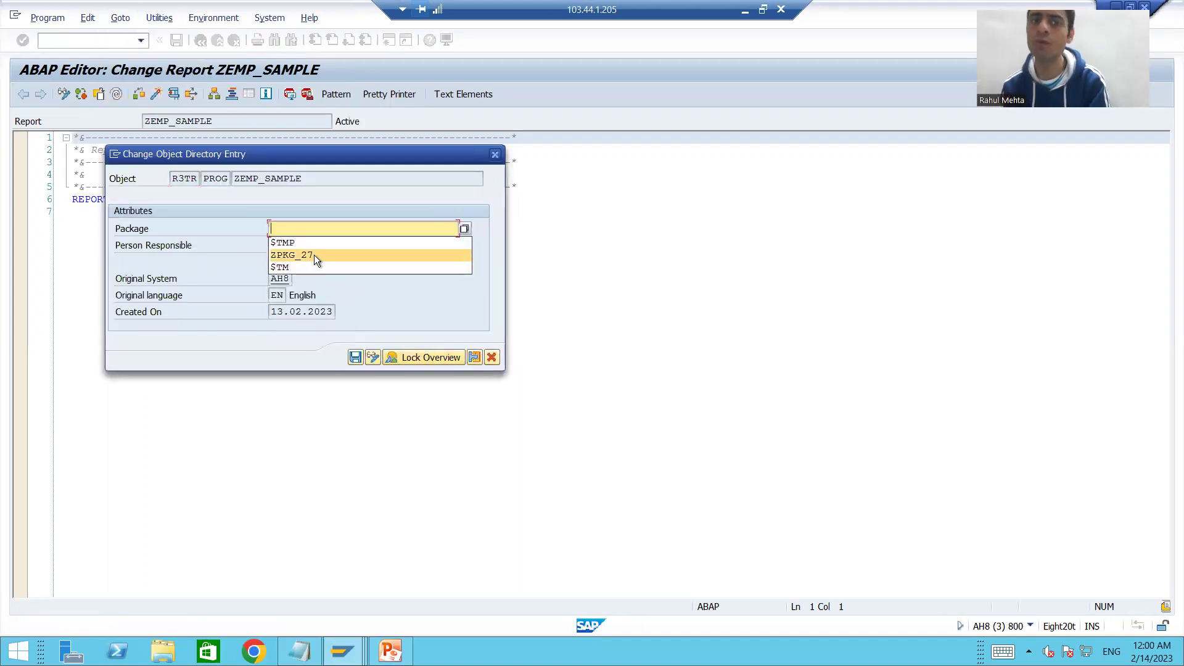
click(314, 254)
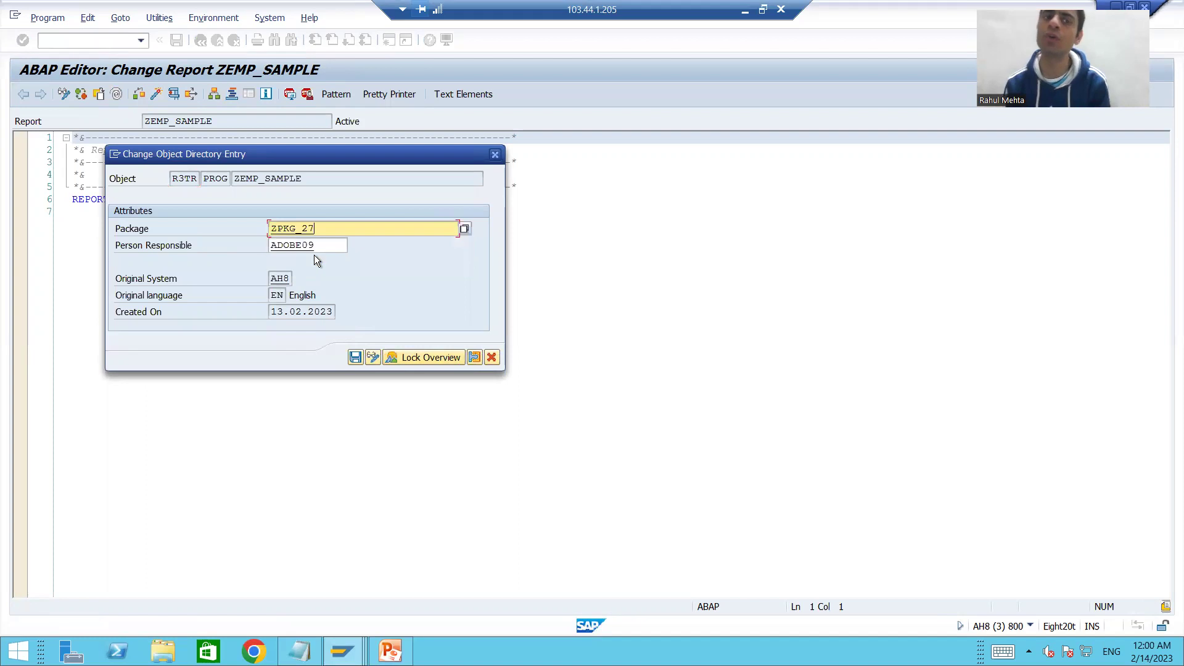
click(349, 361)
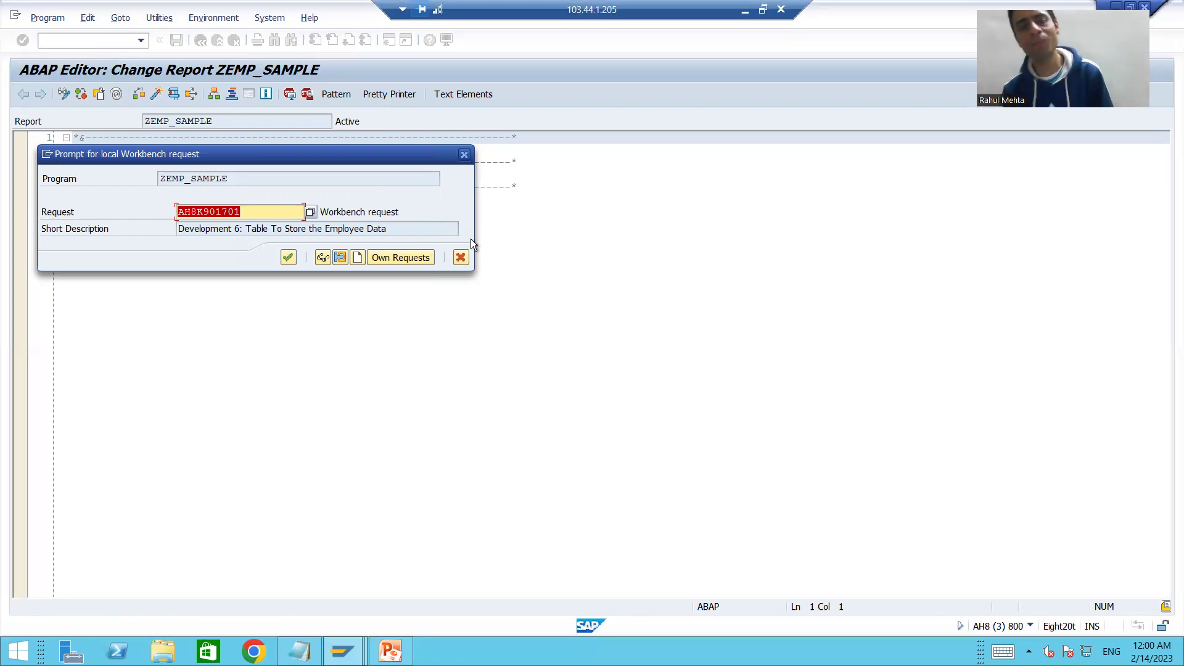
click(462, 257)
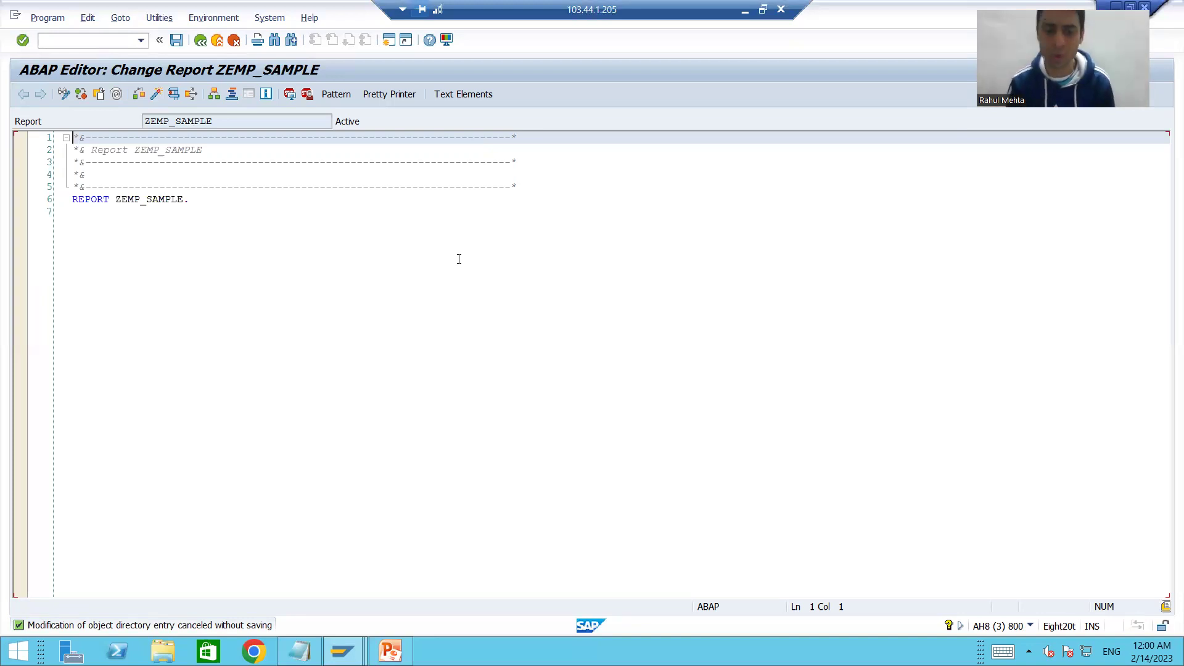
Step: Switch to the PowerPoint presentation and review the slide's steps for moving a local object into a customized package and transport request
click(391, 652)
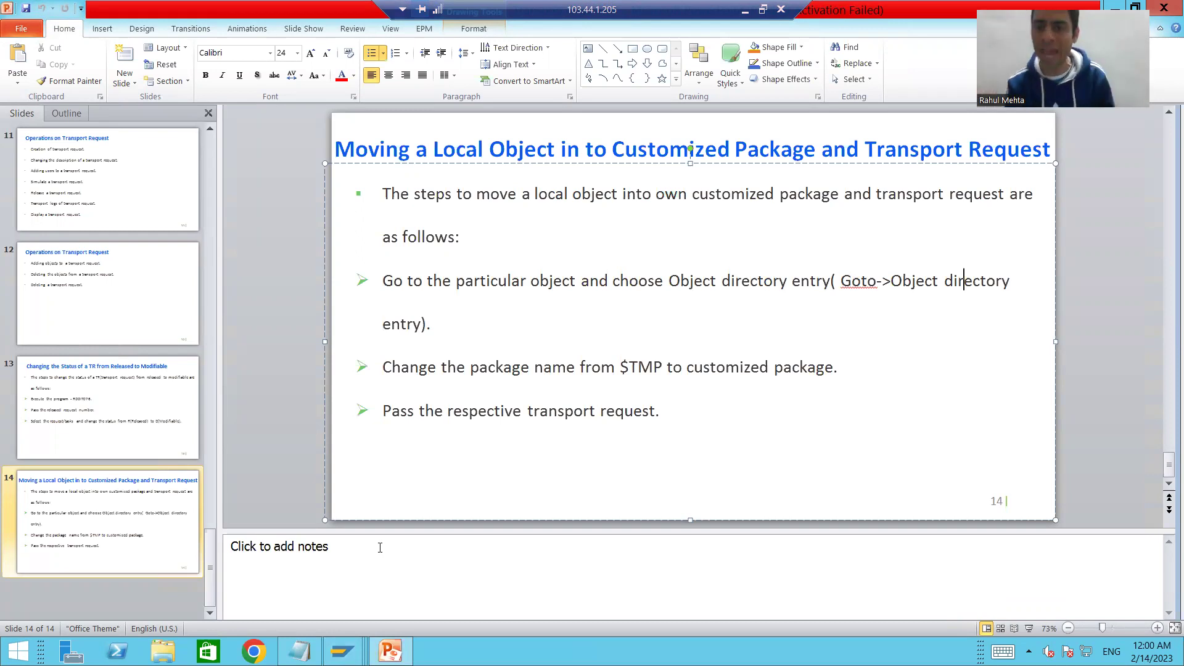
click(639, 370)
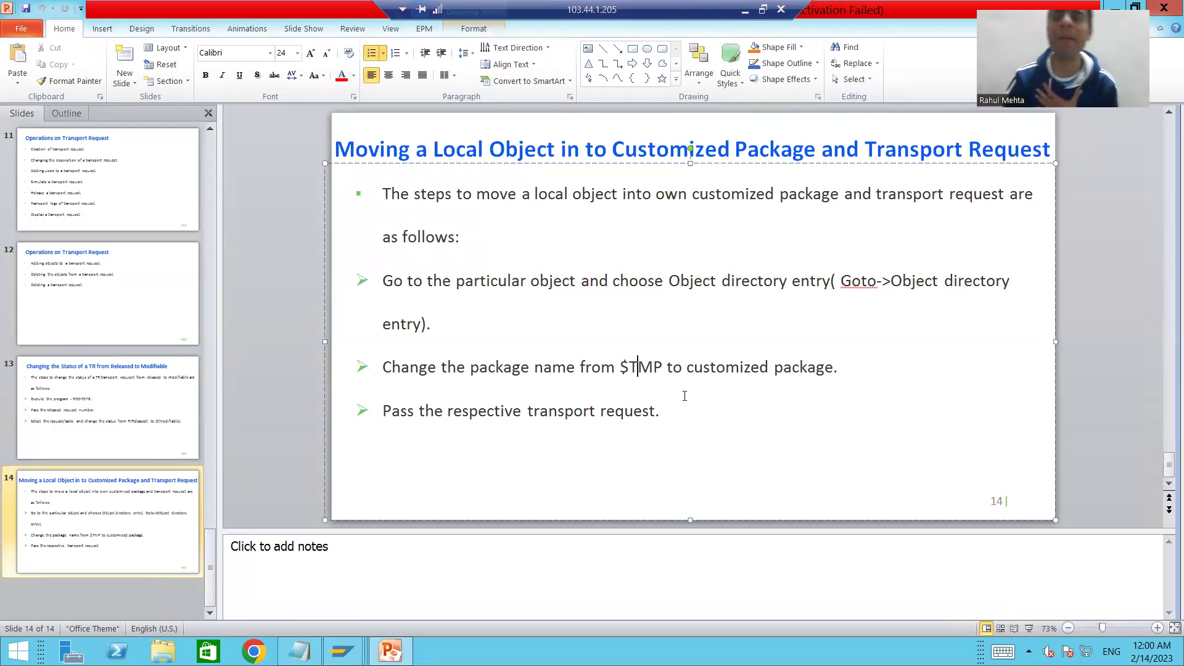